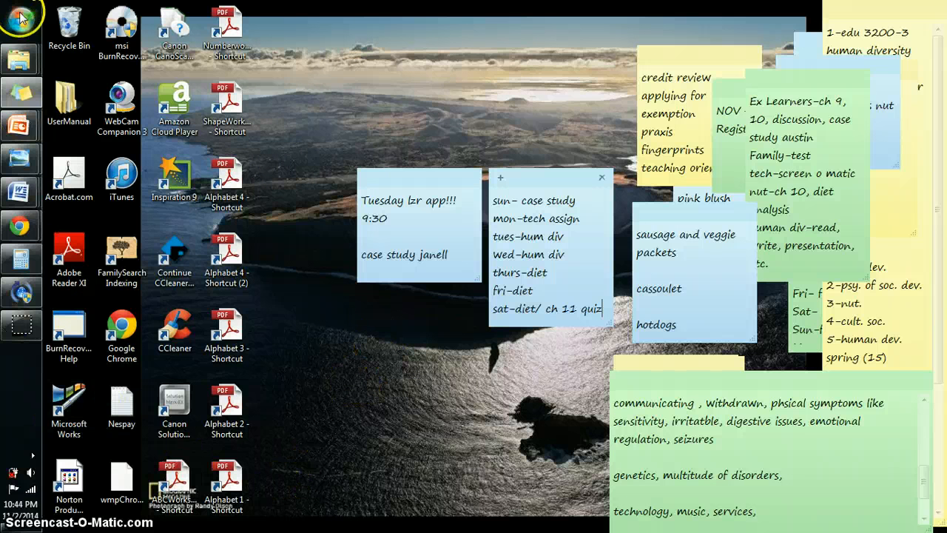
# Open the recent Word document krugman and maximize its window
pyautogui.click(20, 21)
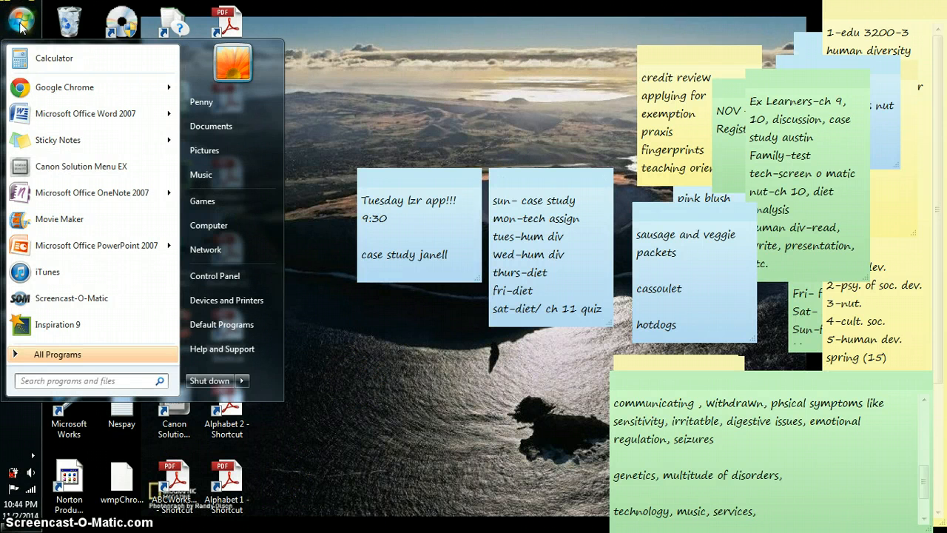
pyautogui.moveTo(63, 121)
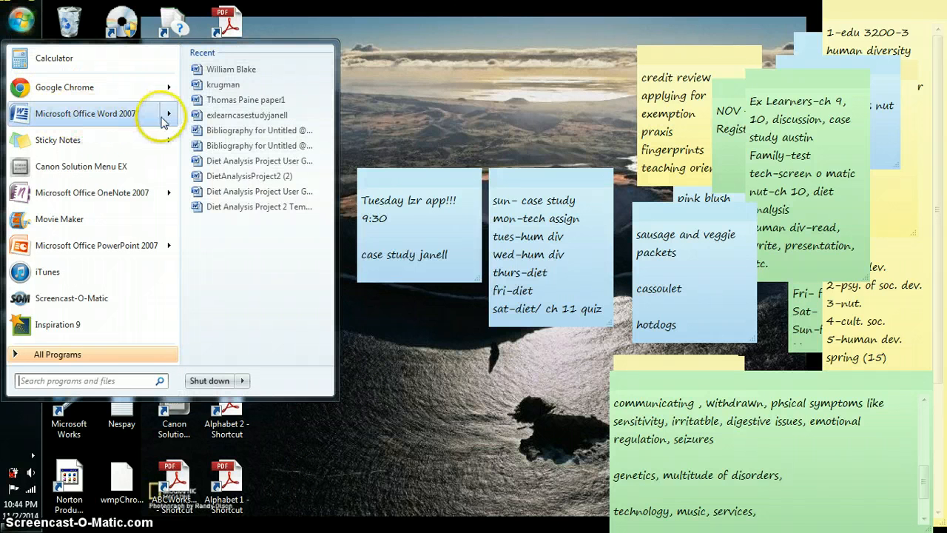
pyautogui.click(236, 87)
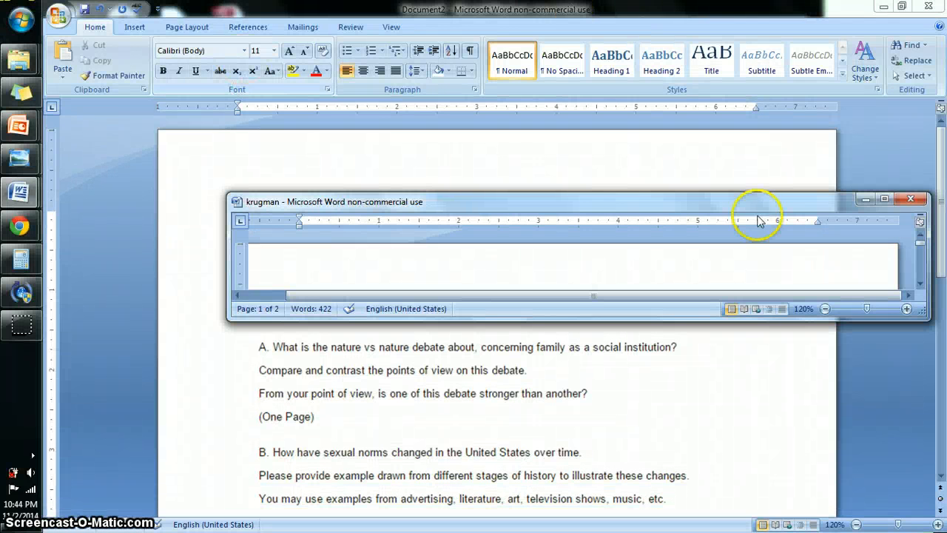
pyautogui.click(885, 199)
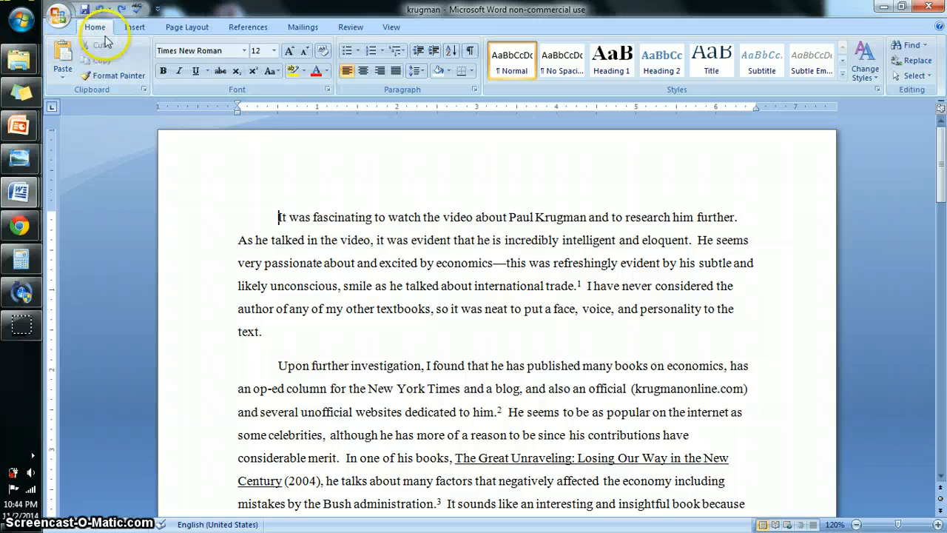
# Look through the available command groups for inserting, page layout, references, mailings, reviewing and viewing
pyautogui.click(134, 27)
pyautogui.click(185, 28)
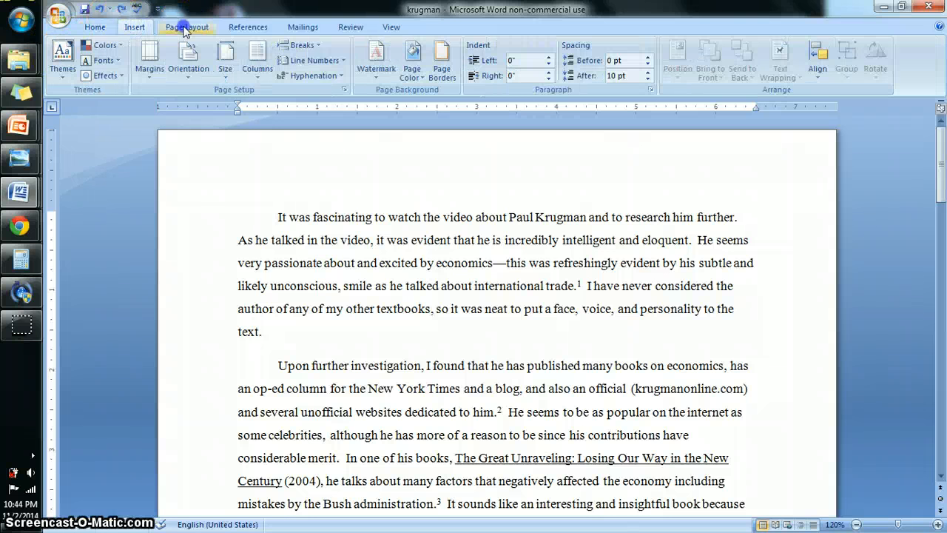
pyautogui.click(134, 27)
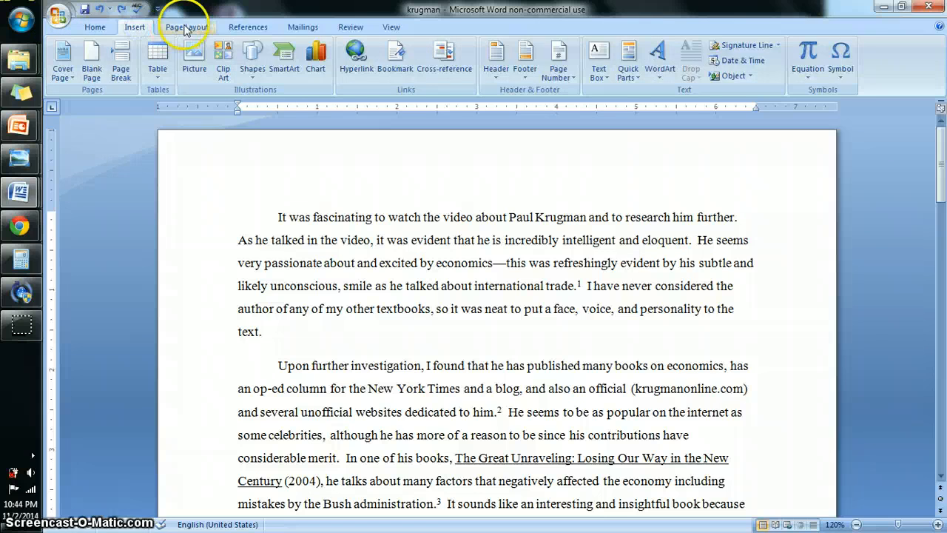
pyautogui.click(185, 28)
pyautogui.click(246, 26)
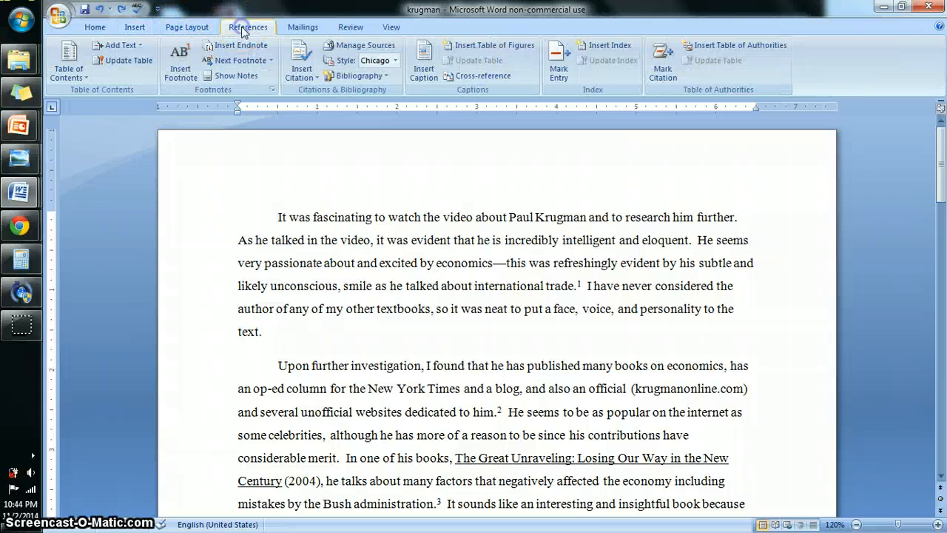
pyautogui.click(292, 27)
pyautogui.click(351, 27)
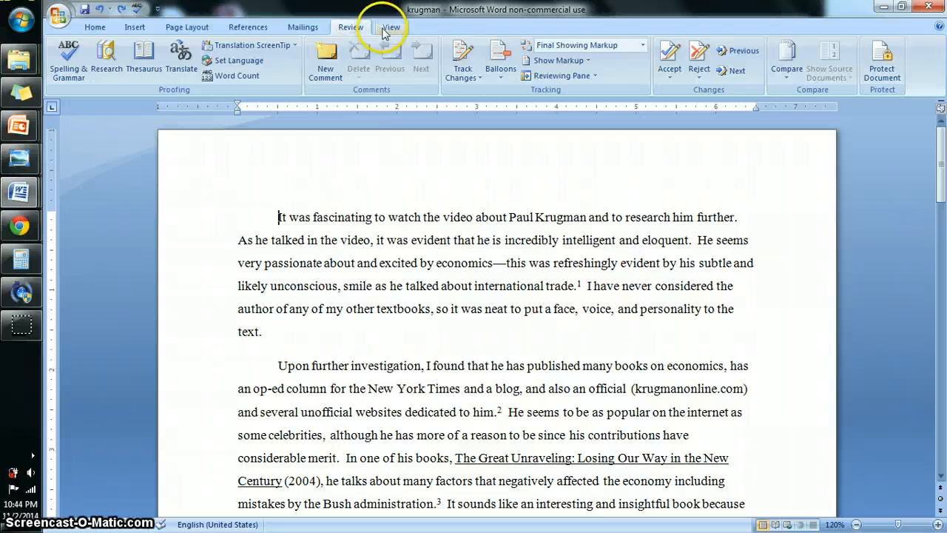
pyautogui.click(383, 33)
pyautogui.click(338, 29)
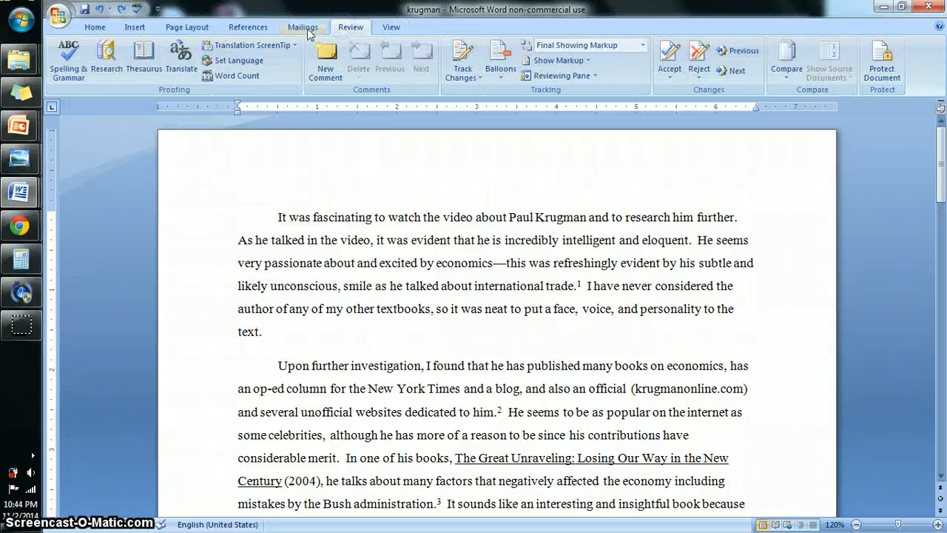
pyautogui.click(305, 28)
pyautogui.click(250, 28)
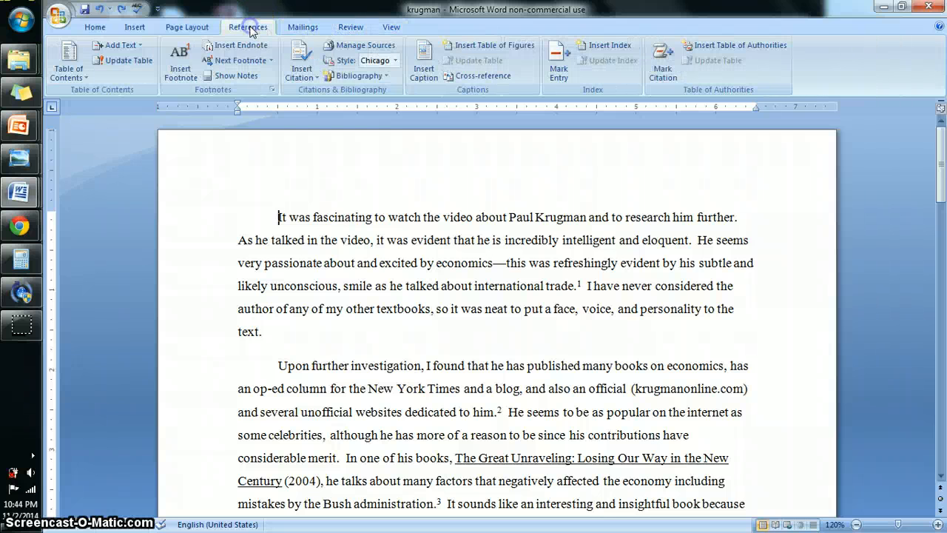
pyautogui.click(200, 32)
pyautogui.click(135, 28)
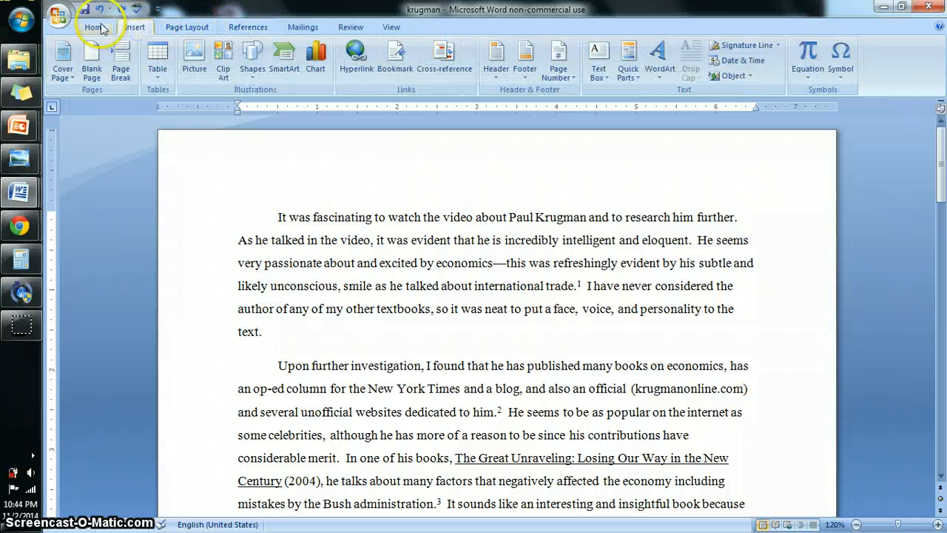
pyautogui.click(95, 27)
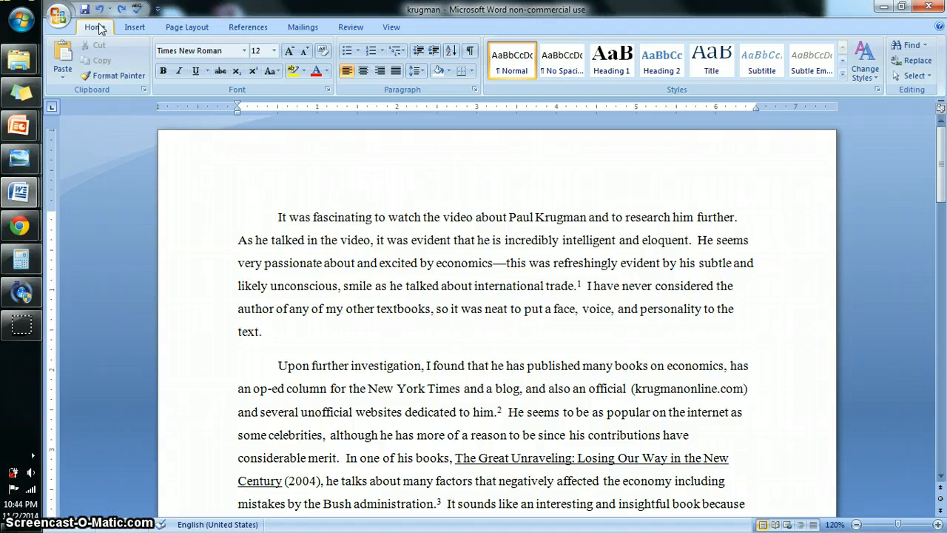
pyautogui.click(130, 28)
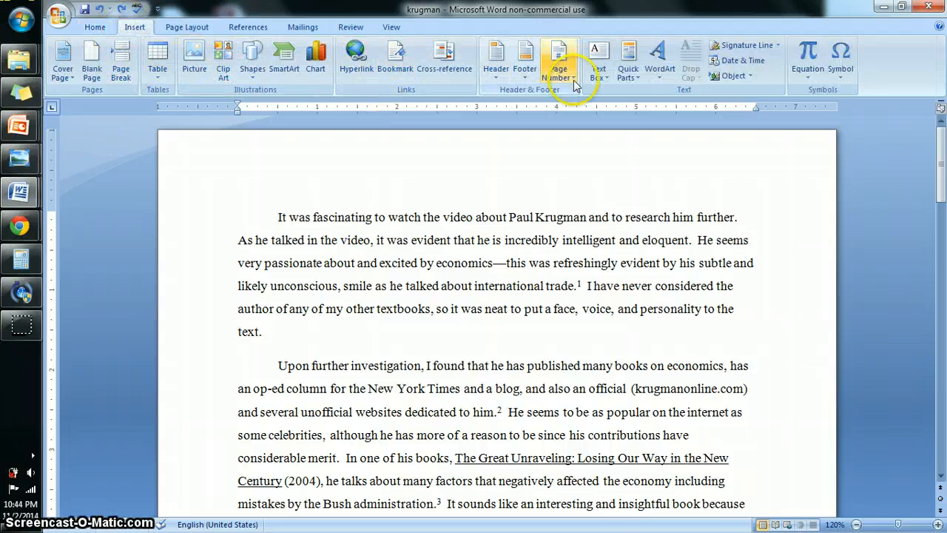
pyautogui.click(178, 27)
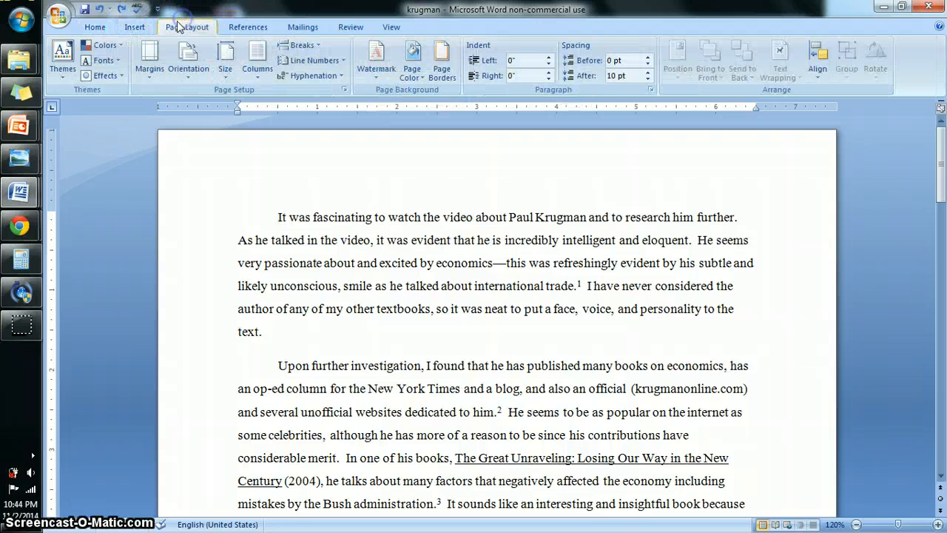
# Set the font to Bradley Hand ITC and enter the test text "qweqweqwe" at the start of the first paragraph
pyautogui.click(93, 27)
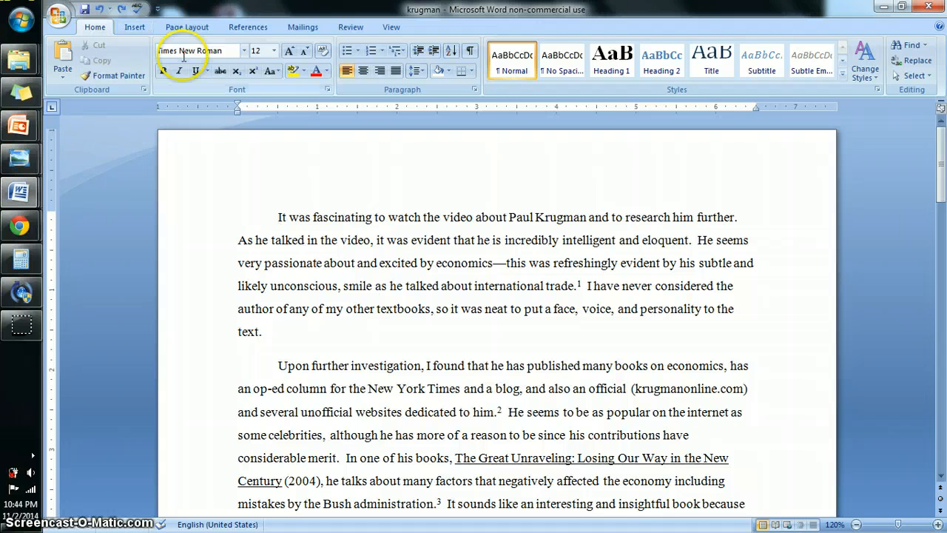
pyautogui.click(244, 51)
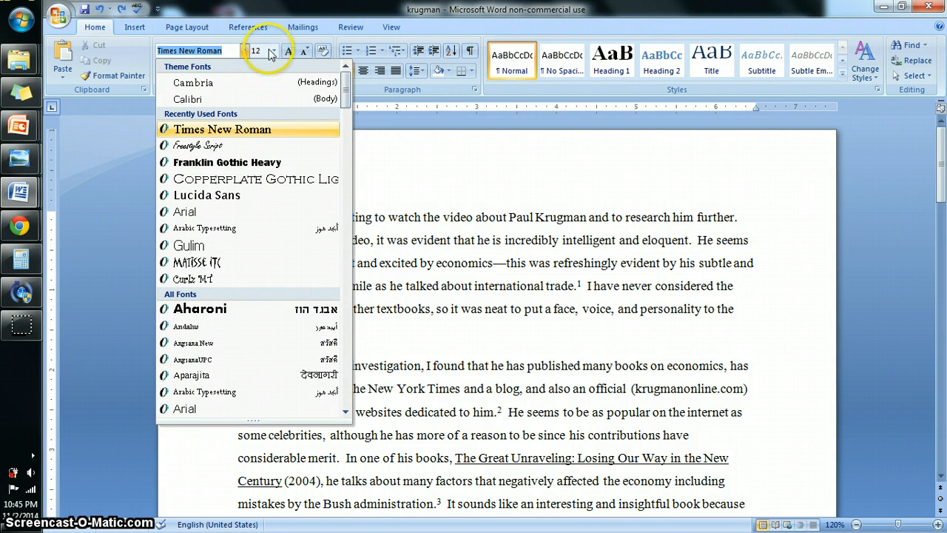
pyautogui.moveTo(346, 101); pyautogui.dragTo(356, 144)
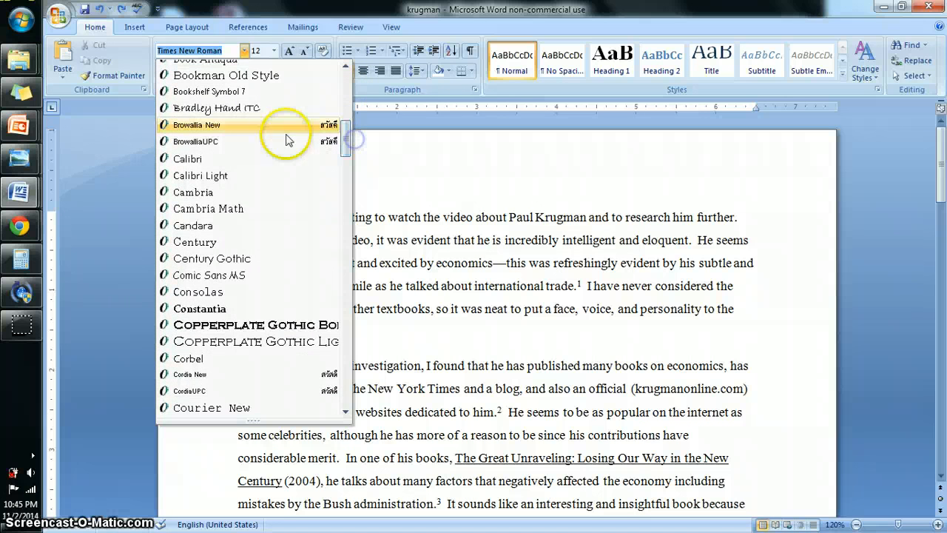
pyautogui.click(247, 107)
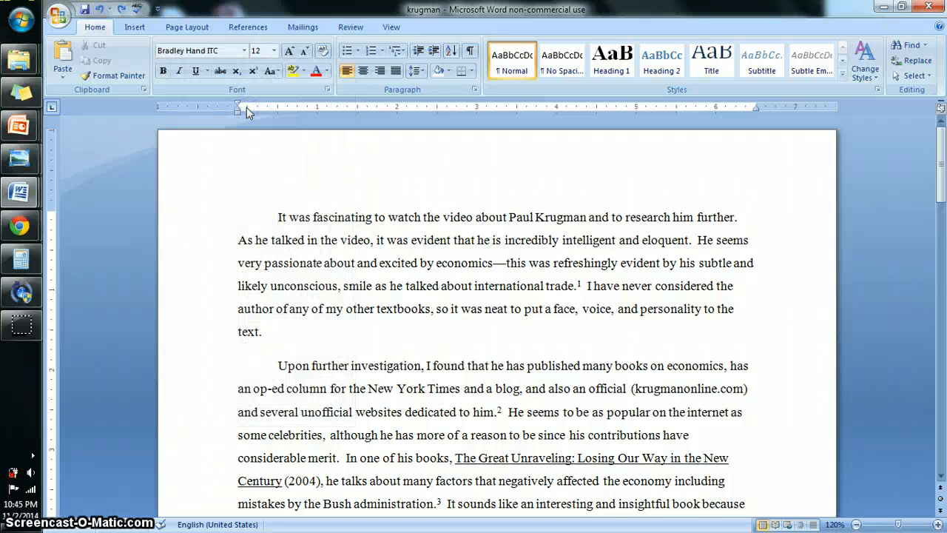
pyautogui.write('qweqweqwe')
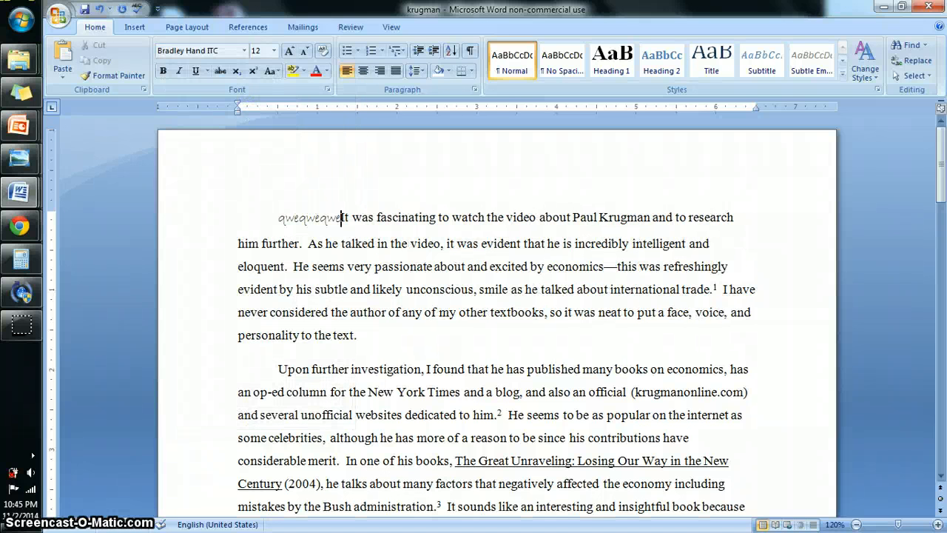
# Delete the test text from the start of the first paragraph
pyautogui.press('BackSpace')
pyautogui.press('BackSpace')
pyautogui.press('BackSpace')
pyautogui.press('BackSpace')
pyautogui.press('BackSpace')
pyautogui.press('BackSpace')
pyautogui.press('BackSpace')
pyautogui.press('BackSpace')
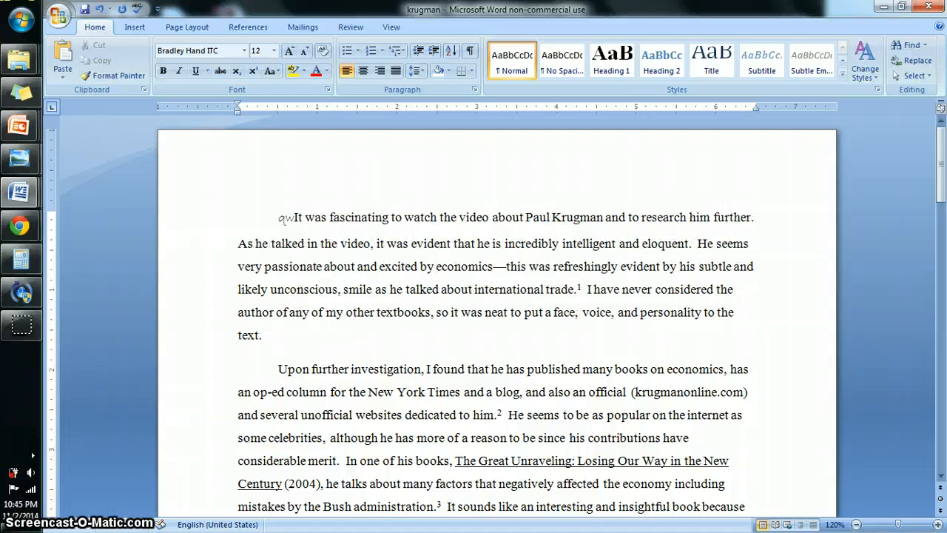
pyautogui.press('BackSpace')
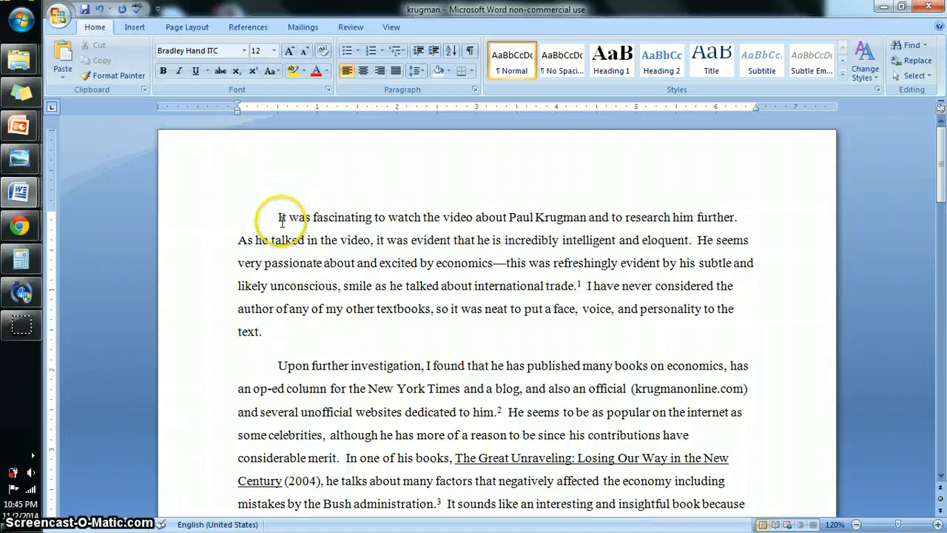
# Change the font of the whole first paragraph to Franklin Gothic Heavy
pyautogui.moveTo(278, 216); pyautogui.dragTo(782, 330)
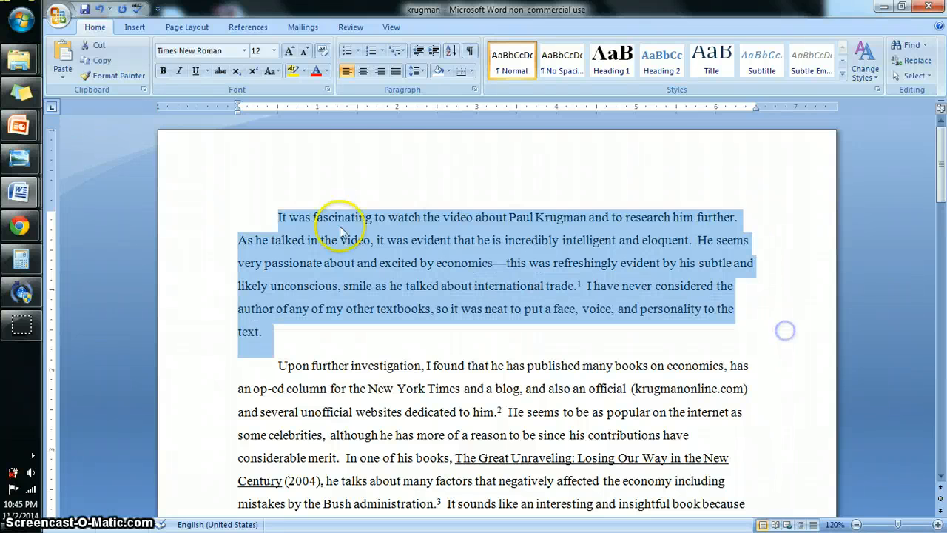
pyautogui.click(245, 50)
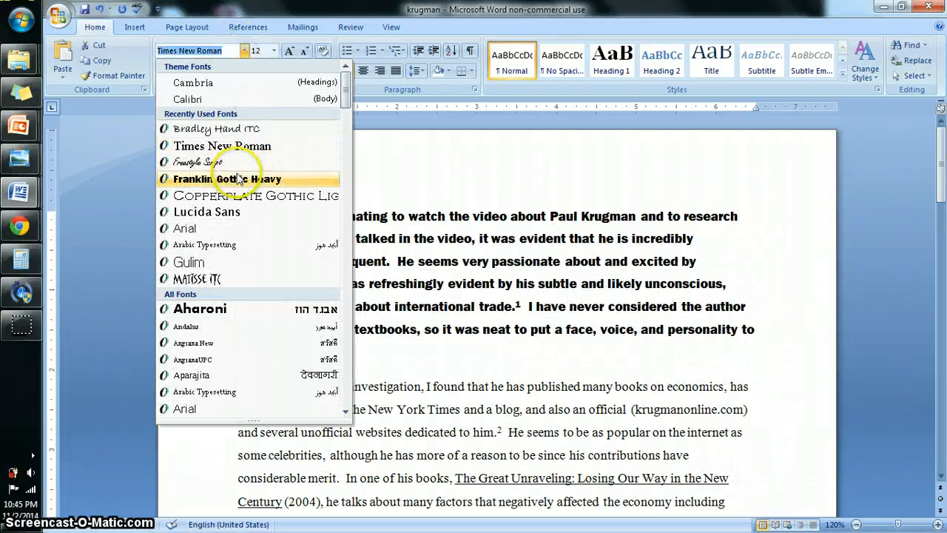
pyautogui.click(238, 178)
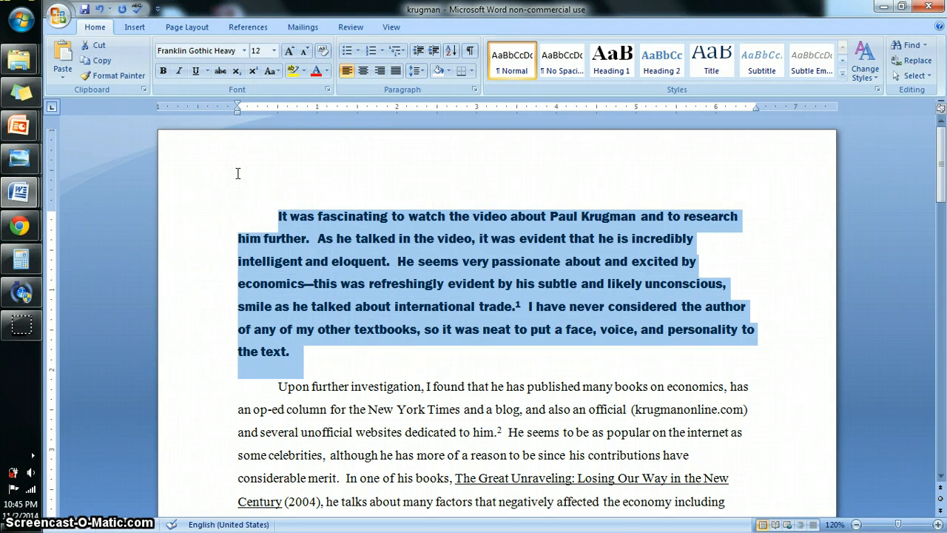
# Set the first paragraph's font size to 12 and its font back to Times New Roman
pyautogui.click(274, 51)
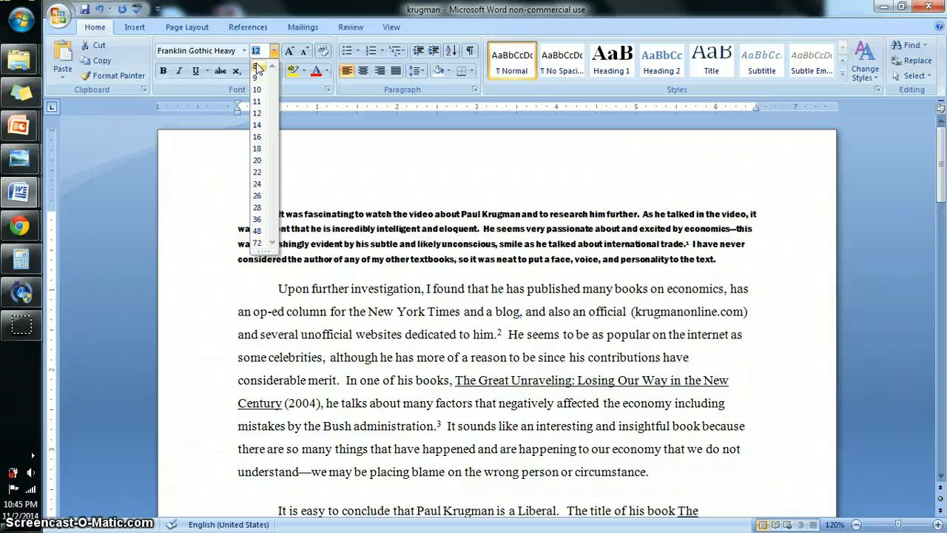
pyautogui.click(257, 112)
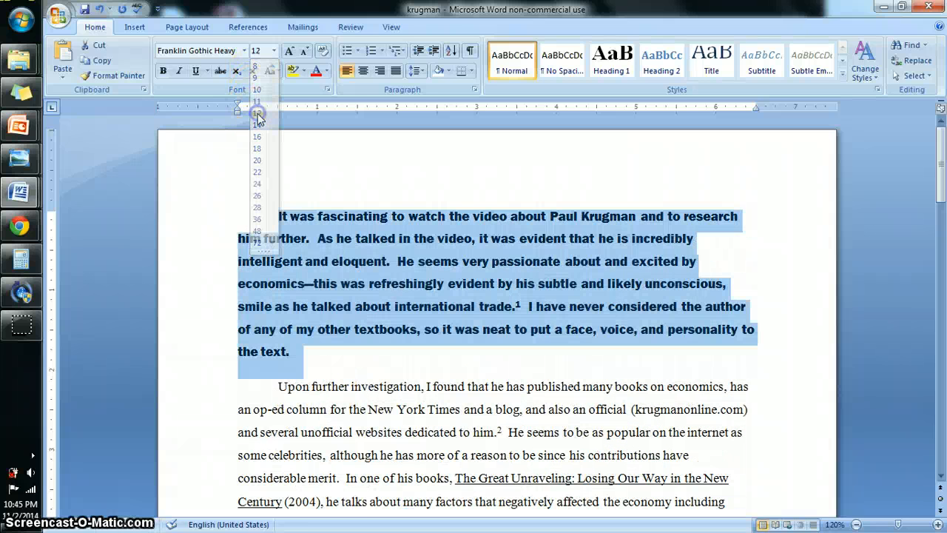
pyautogui.click(244, 50)
pyautogui.click(226, 145)
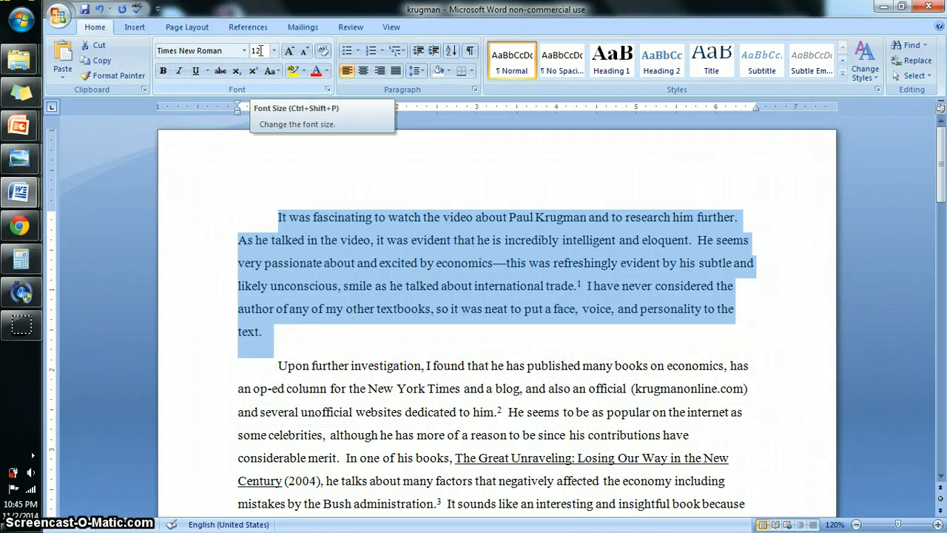
# Try centered and right alignment on the first paragraph, finishing with left alignment
pyautogui.click(362, 71)
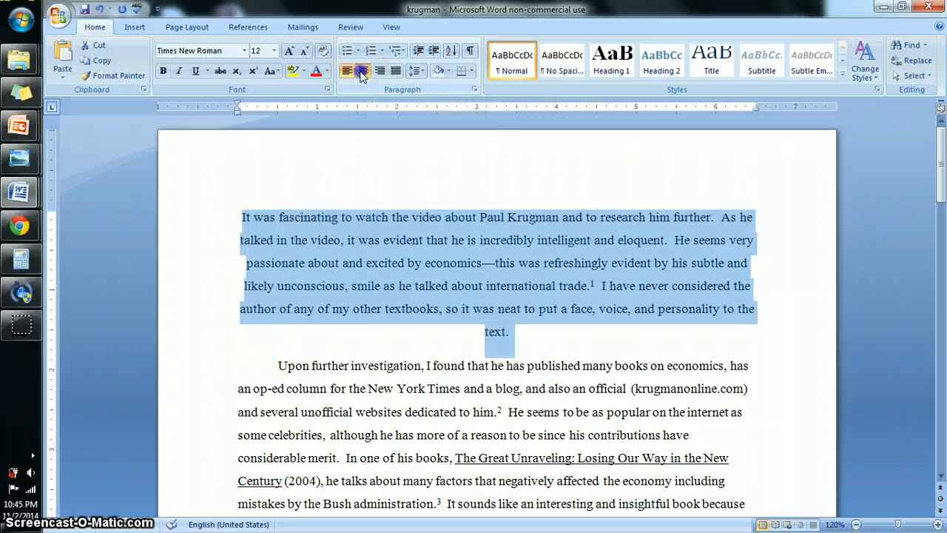
pyautogui.click(380, 72)
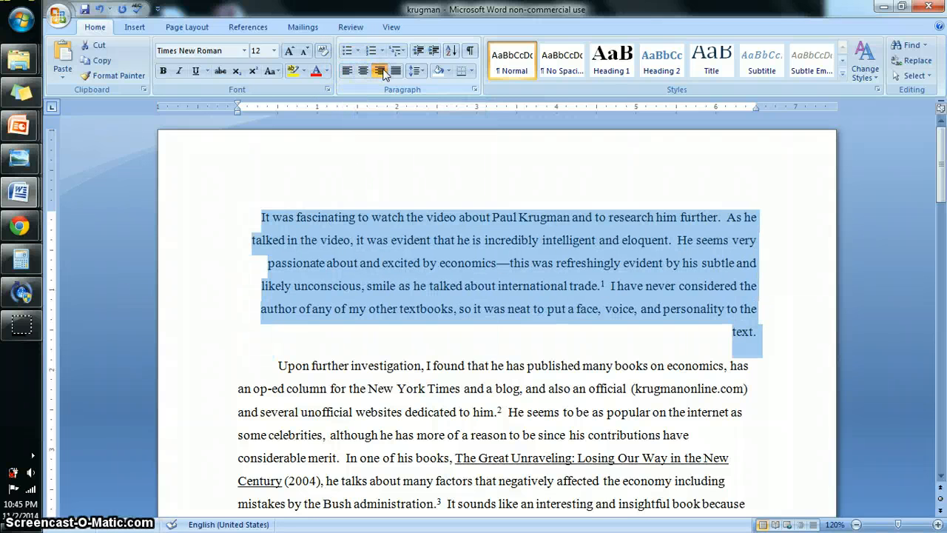
pyautogui.click(346, 71)
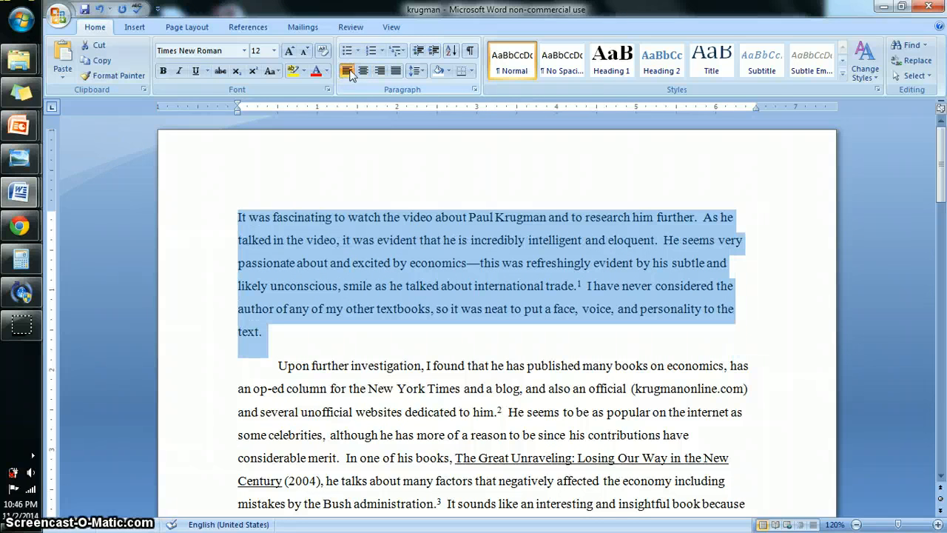
pyautogui.click(363, 72)
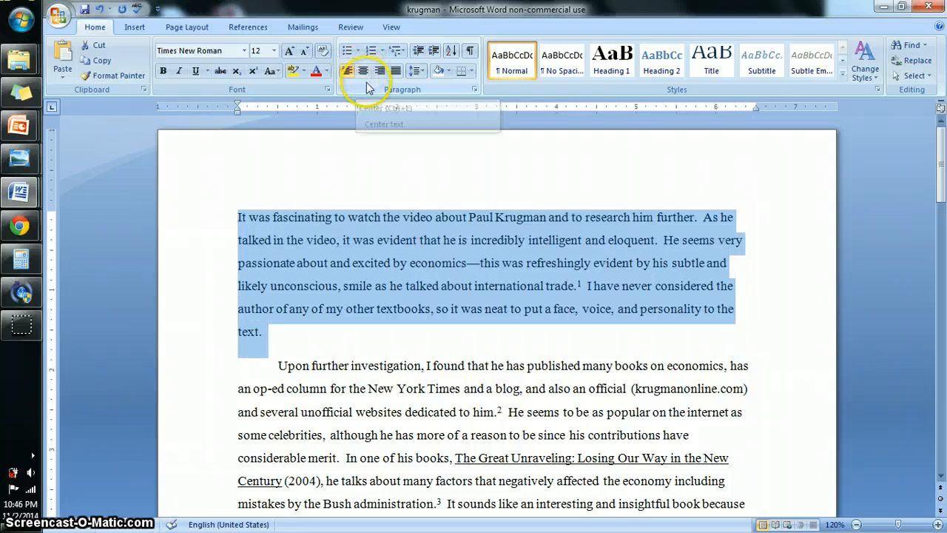
pyautogui.click(362, 72)
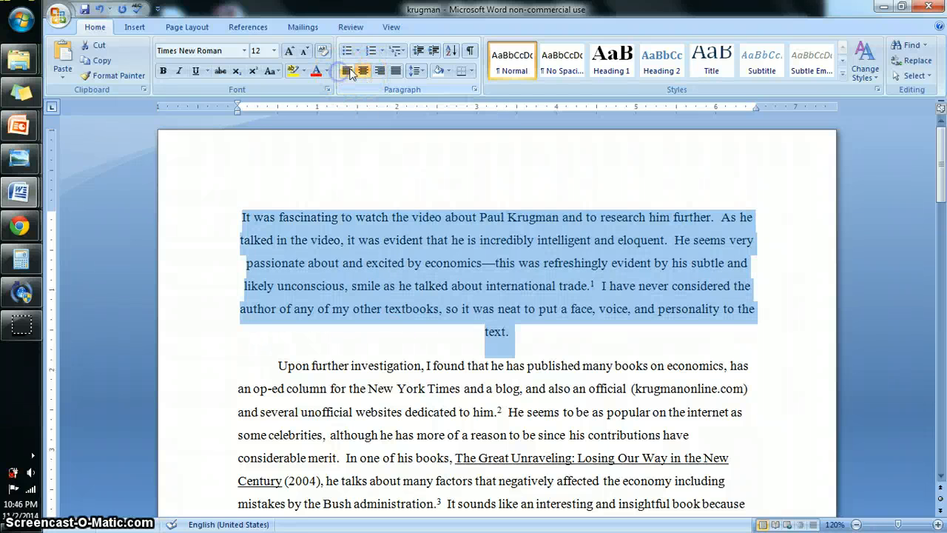
pyautogui.click(347, 71)
pyautogui.click(378, 71)
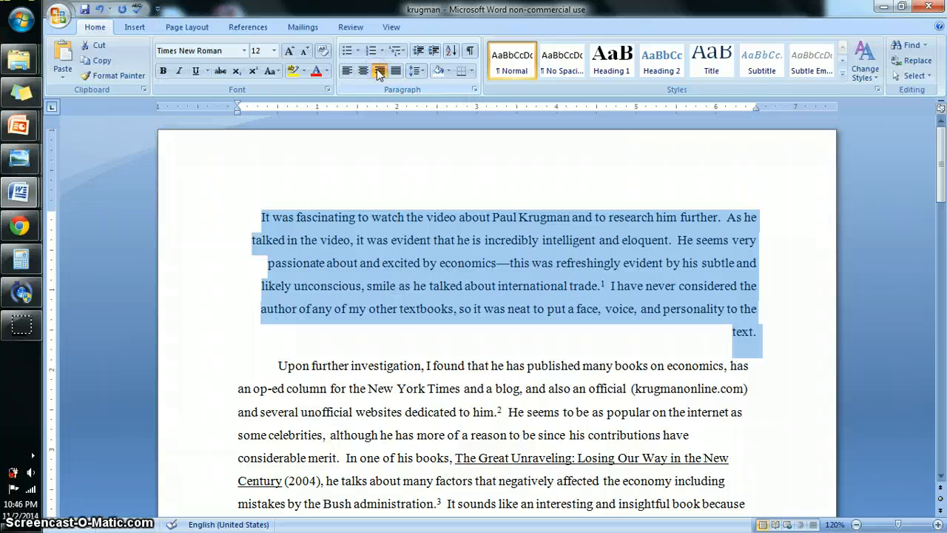
pyautogui.click(346, 72)
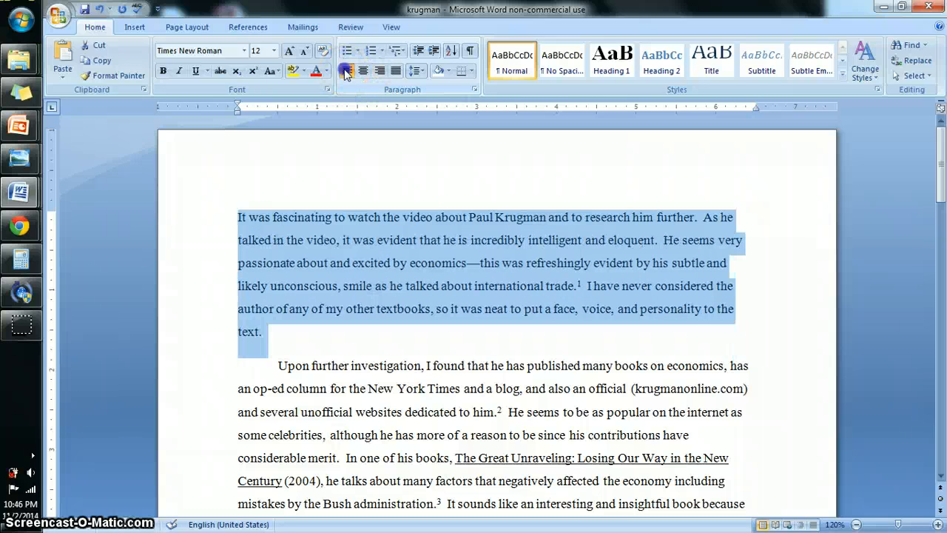
# Try line spacing of 2.0 and 1.0 on the first paragraph, finishing with 1.5
pyautogui.click(422, 71)
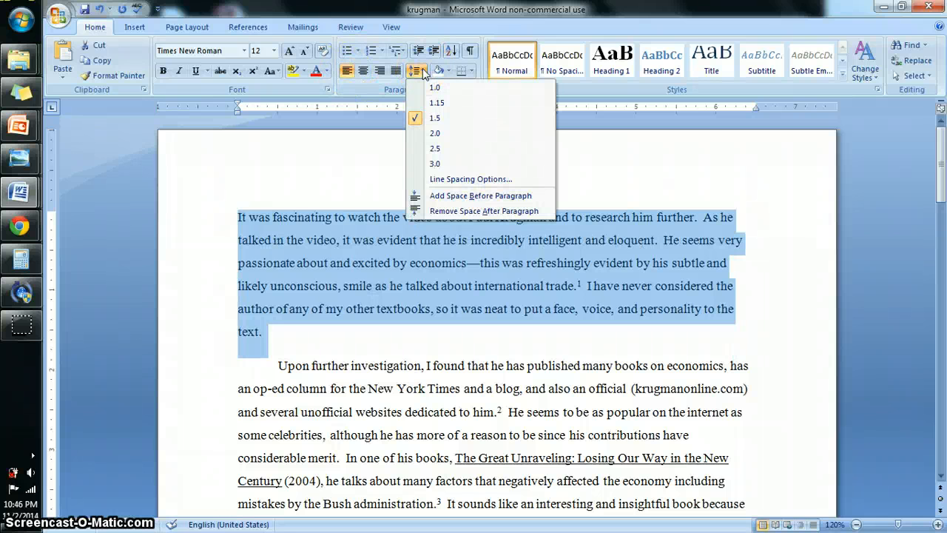
pyautogui.click(447, 135)
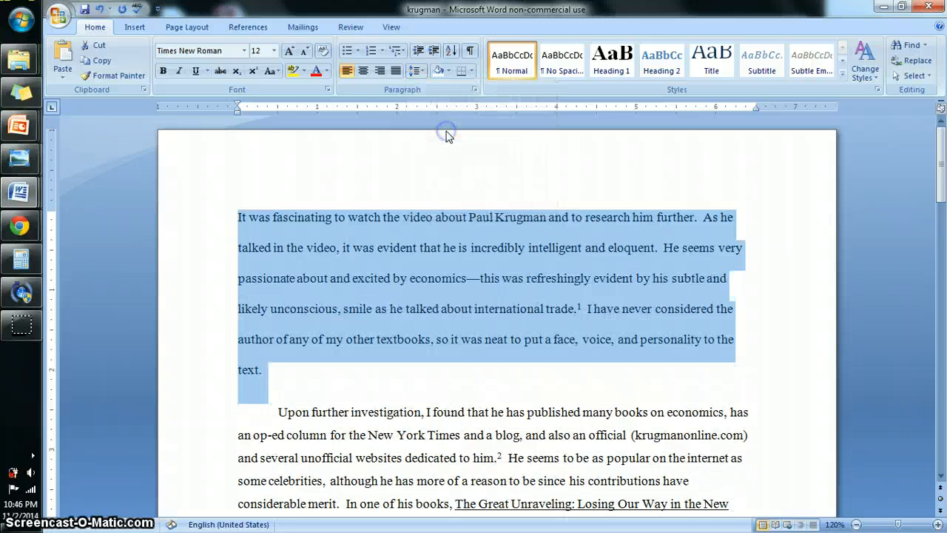
pyautogui.click(415, 70)
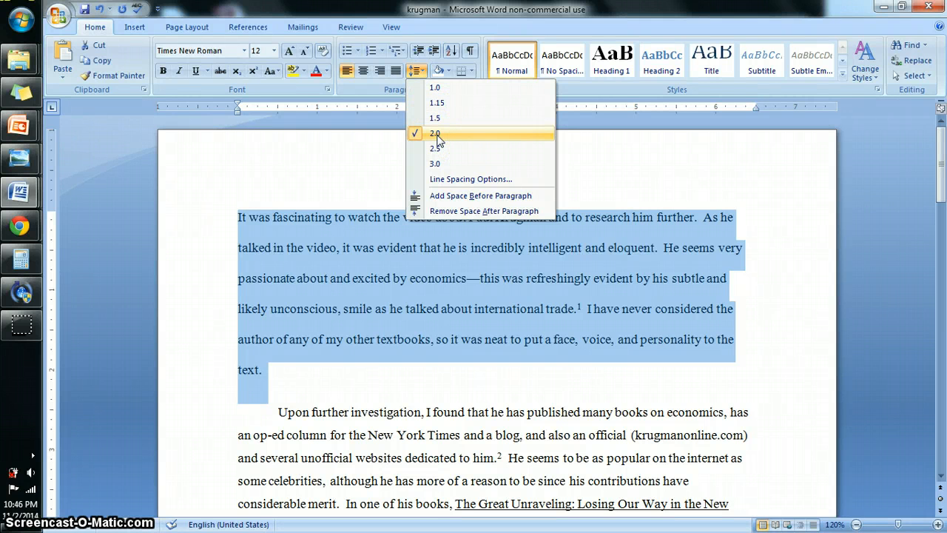
pyautogui.click(441, 88)
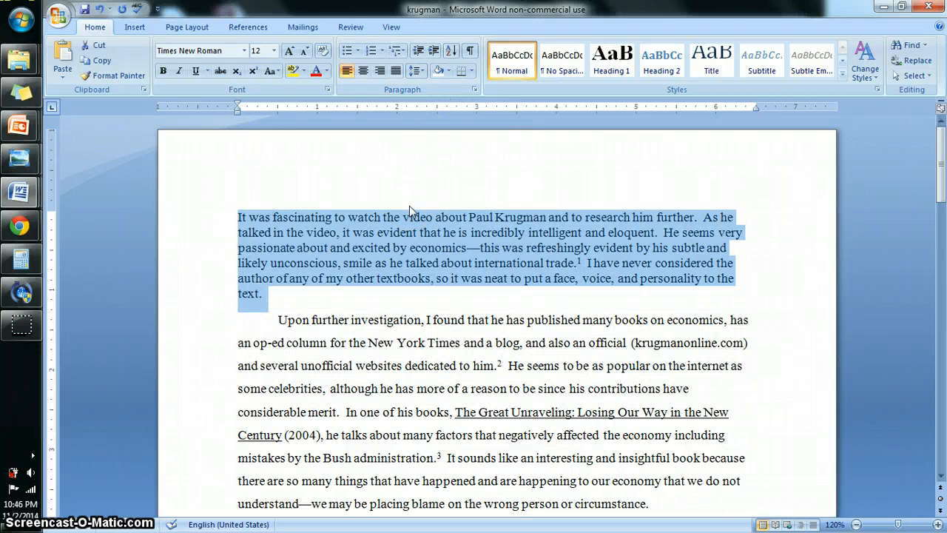
pyautogui.click(417, 71)
pyautogui.click(435, 118)
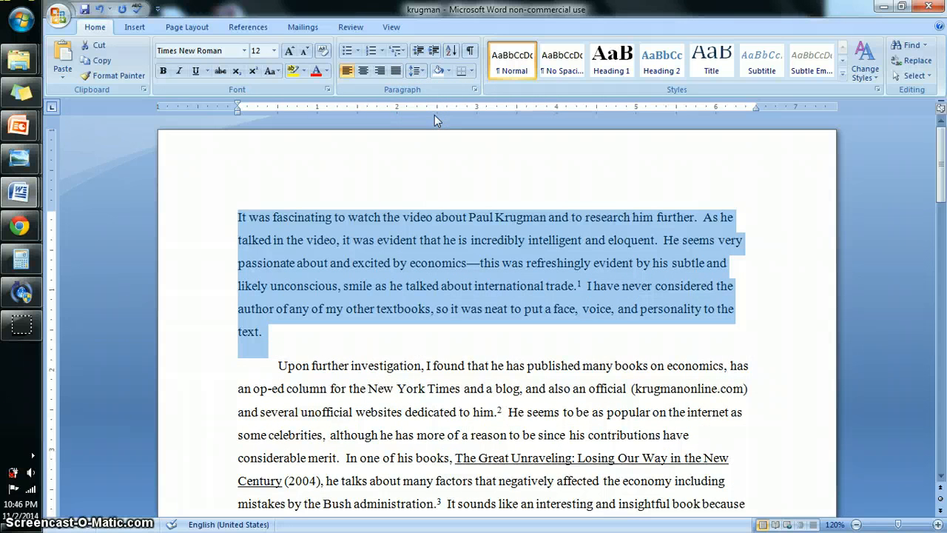
pyautogui.click(294, 331)
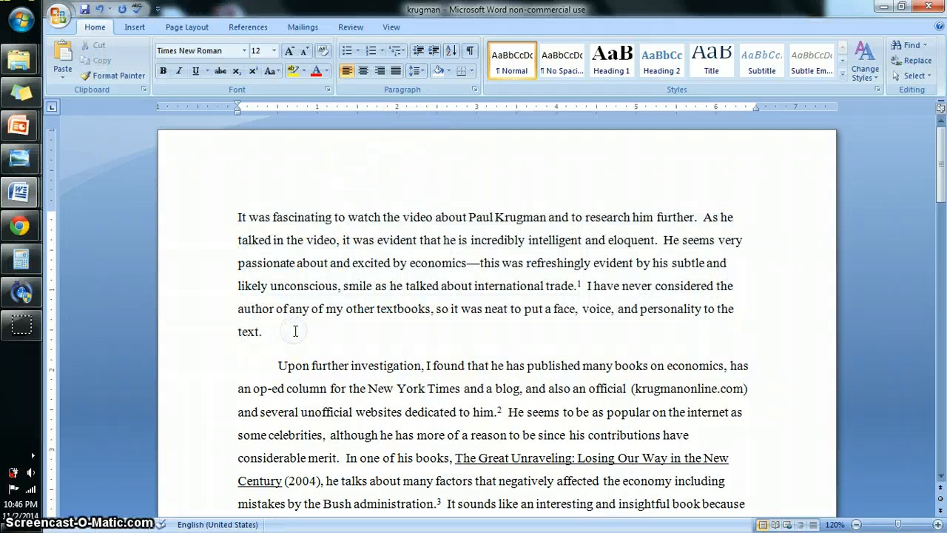
# Indent the first line of the first paragraph and try formatting the paragraph as a numbered list
pyautogui.click(237, 217)
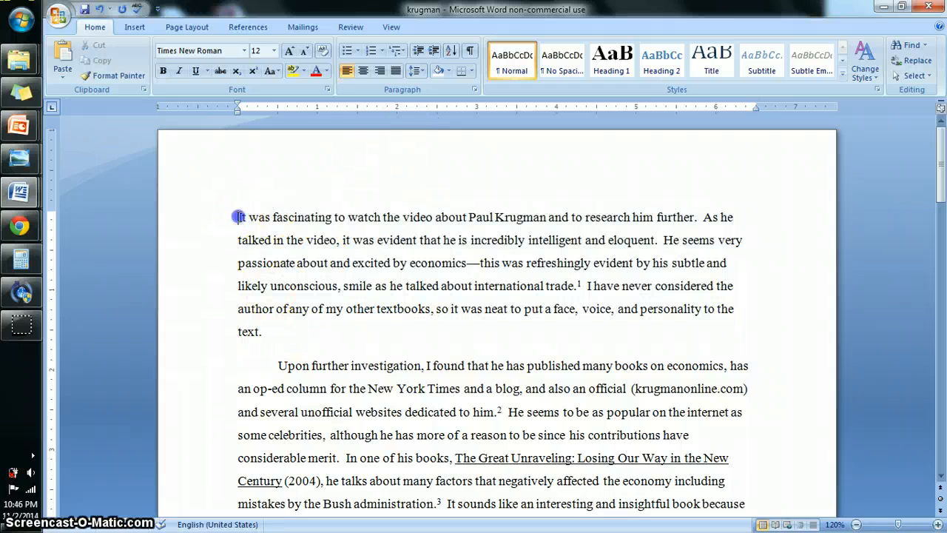
pyautogui.press('Tab')
pyautogui.click(360, 51)
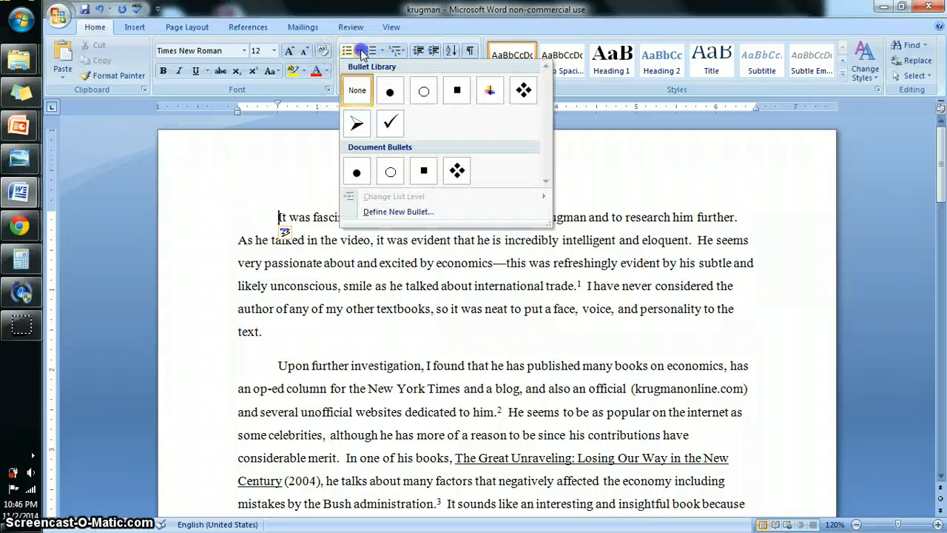
pyautogui.click(362, 53)
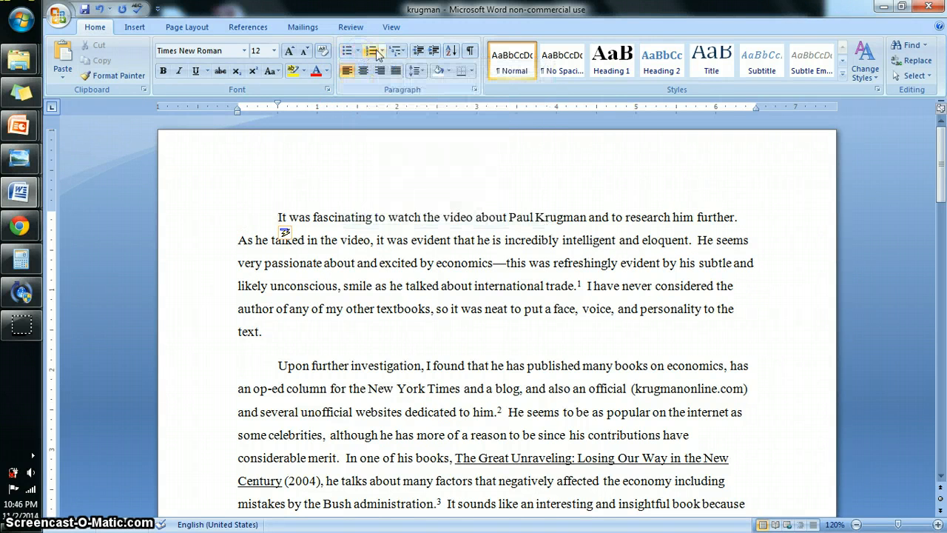
pyautogui.click(372, 51)
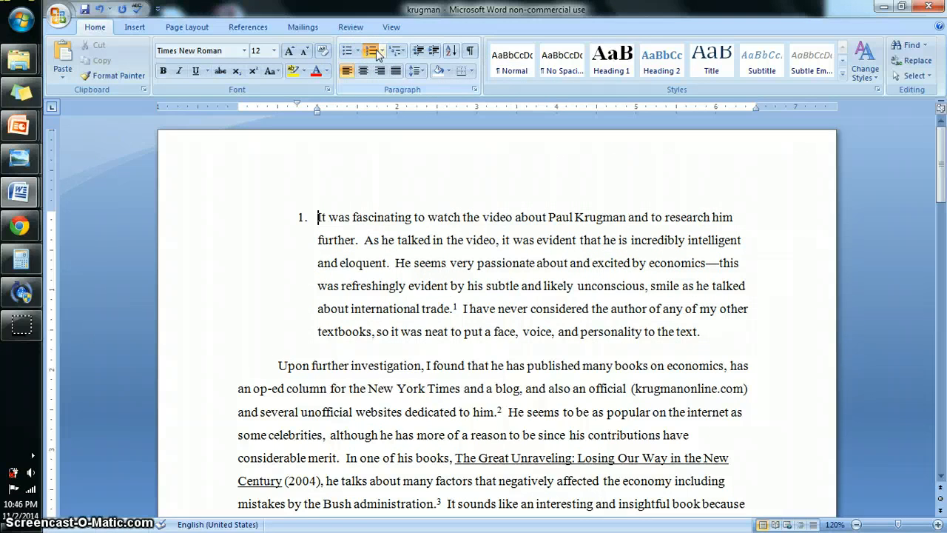
# Review the numbering, multilevel list and bullet formats, and remove the numbering from the first paragraph
pyautogui.click(381, 52)
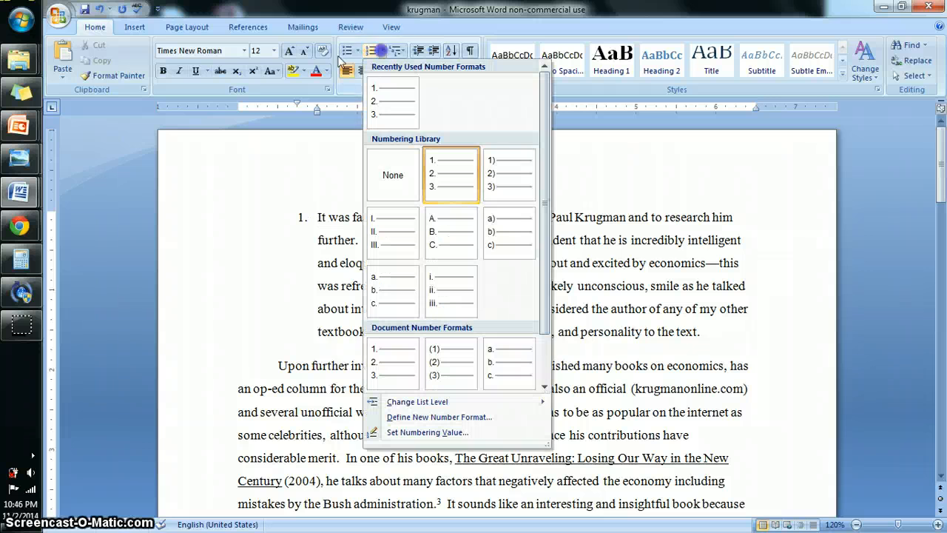
pyautogui.click(382, 54)
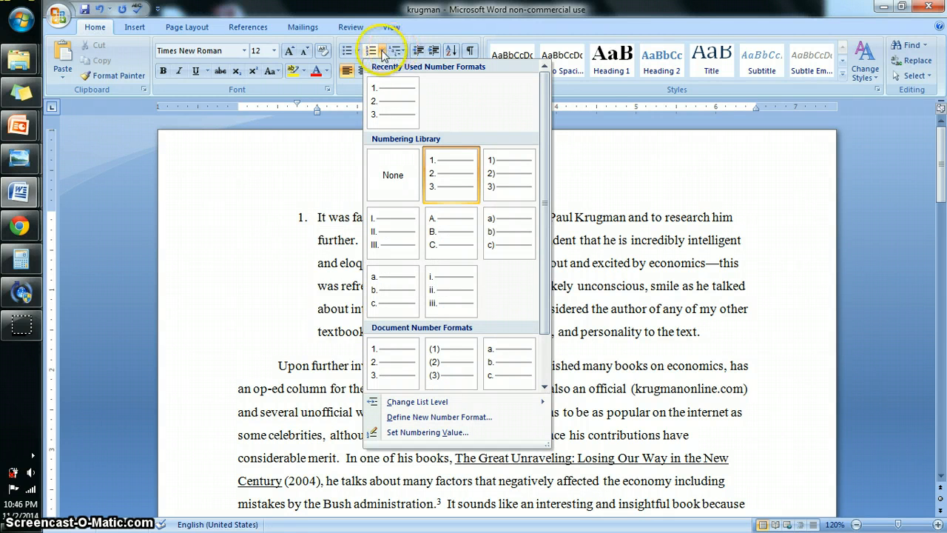
pyautogui.click(404, 52)
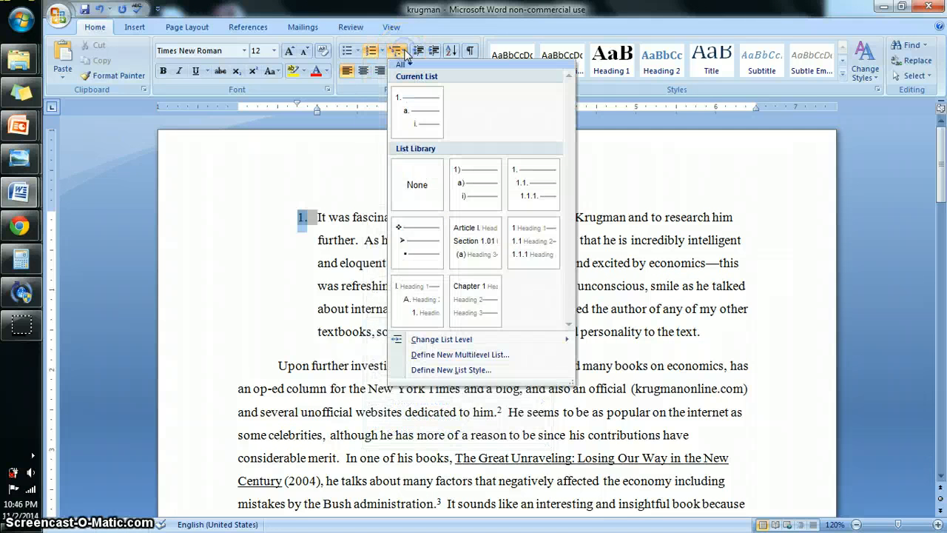
pyautogui.click(370, 51)
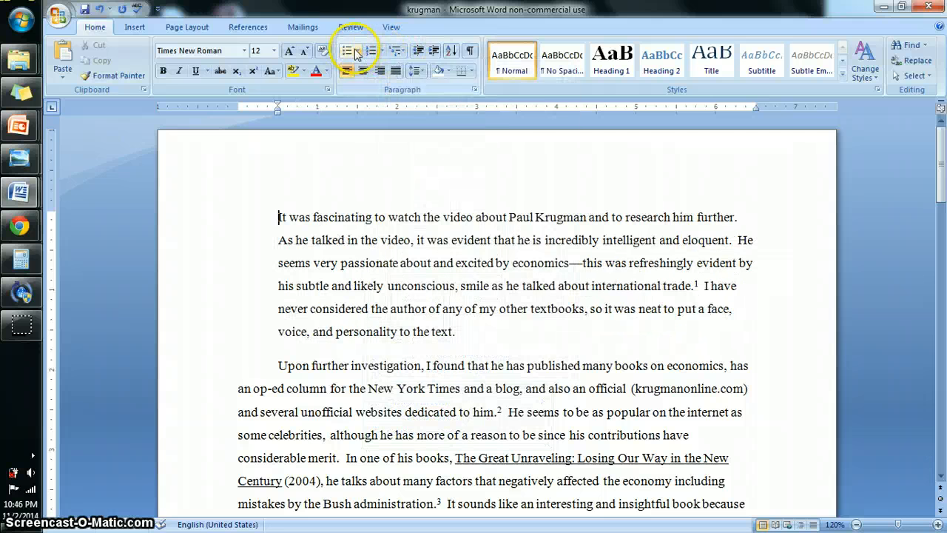
pyautogui.click(356, 51)
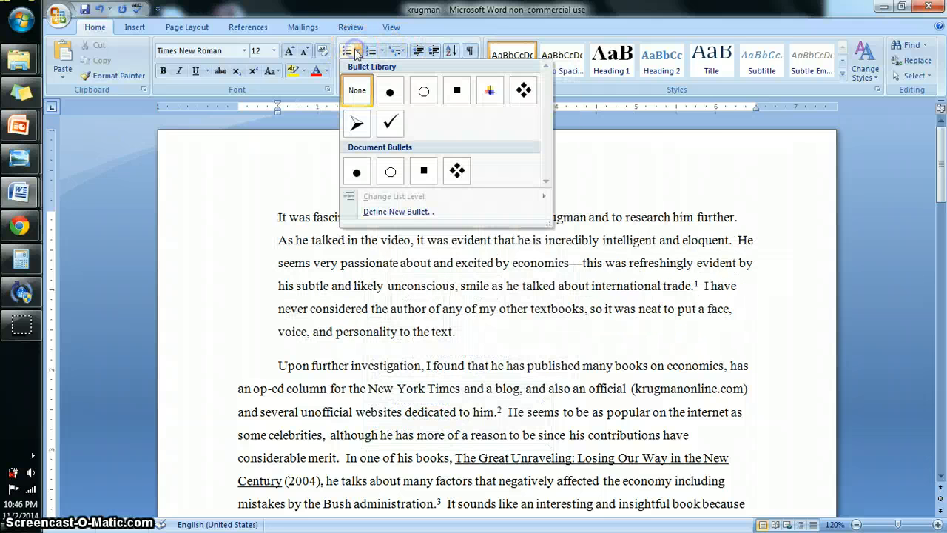
pyautogui.click(298, 190)
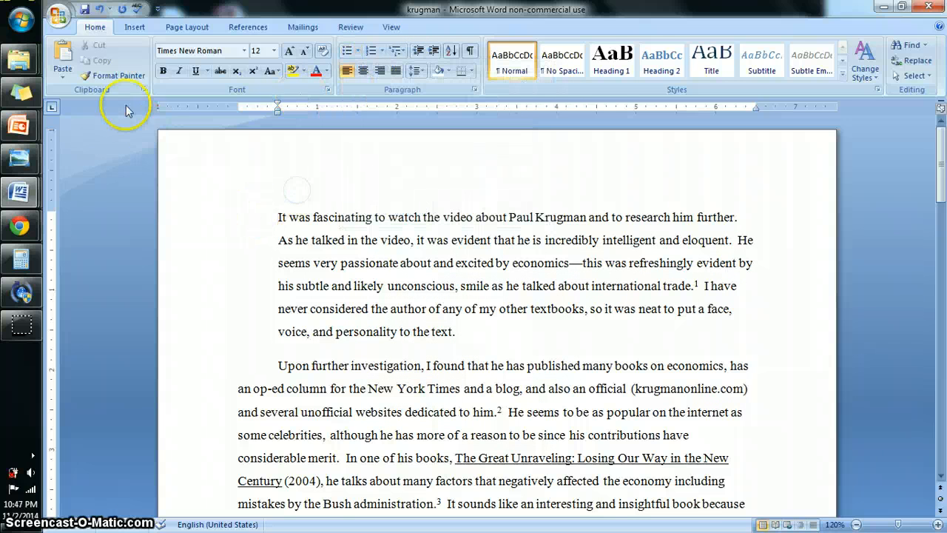
# Undo the numbering changes and the first-line indent of the first paragraph
pyautogui.click(100, 10)
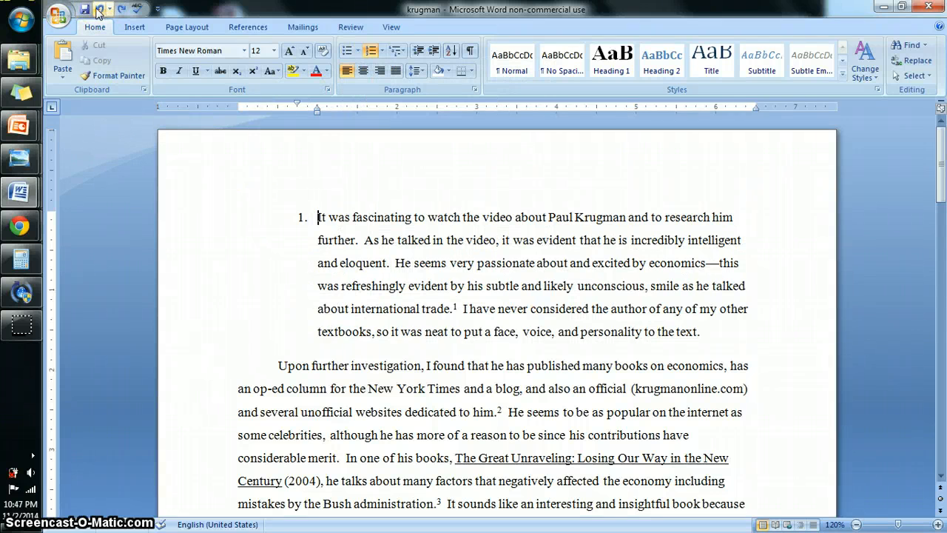
pyautogui.click(96, 11)
pyautogui.click(96, 11)
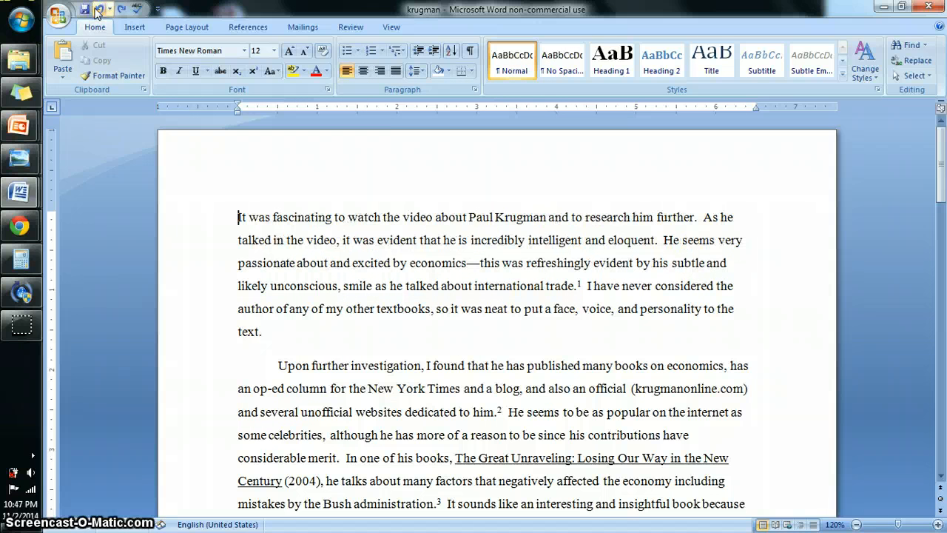
# Indent the first line of the first paragraph and start a bulleted list below the paragraph with the item Chicken
pyautogui.press('Tab')
pyautogui.click(286, 338)
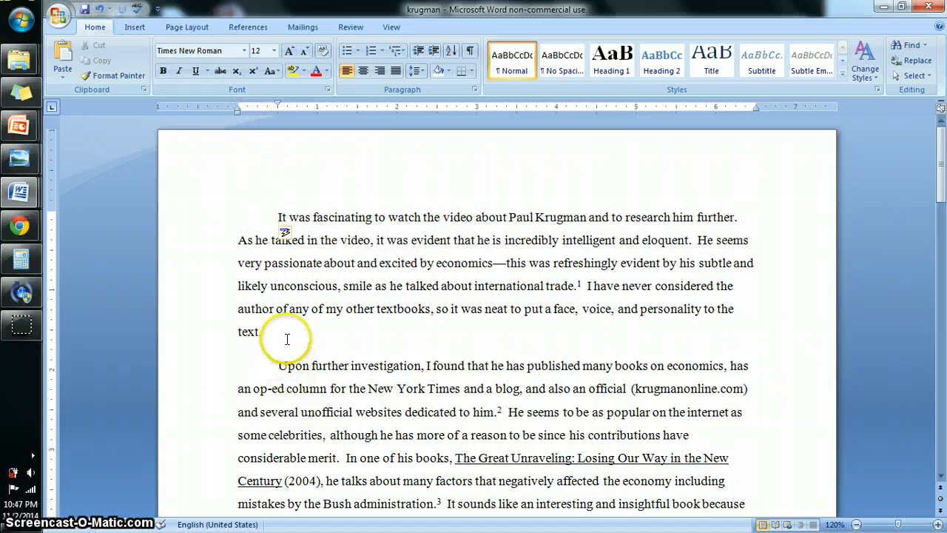
pyautogui.press('Return')
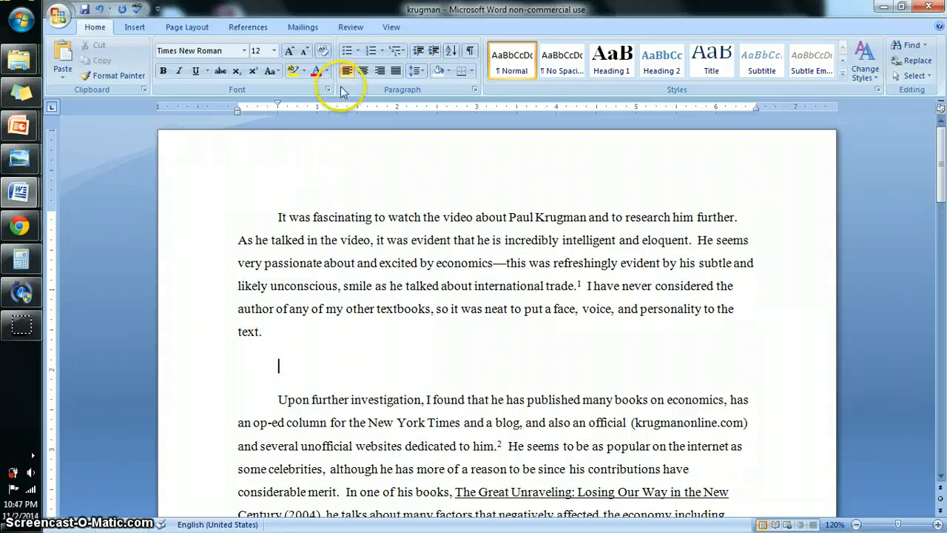
pyautogui.click(347, 51)
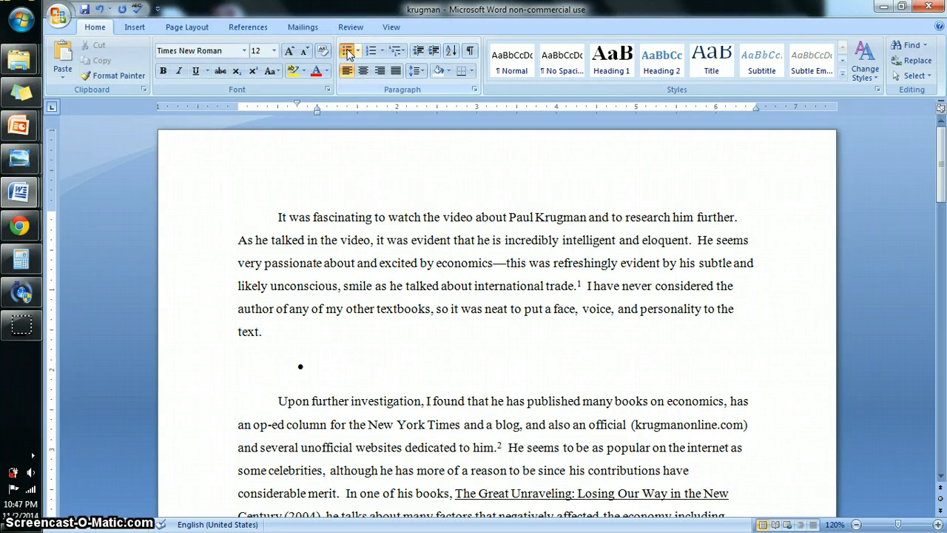
pyautogui.write('chicken')
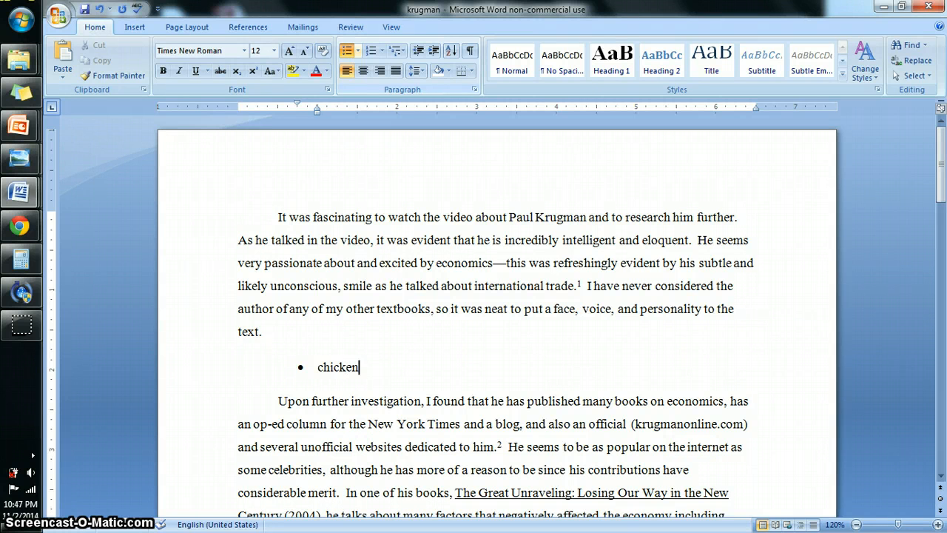
pyautogui.press('Return')
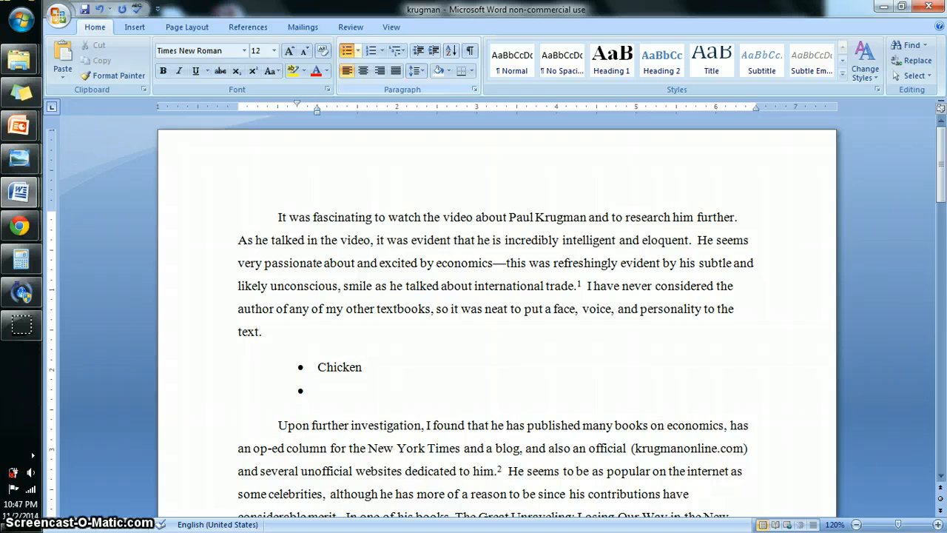
# Add Walnuts and Cereal as the second and third bullet items, followed by an empty bullet
pyautogui.write('w')
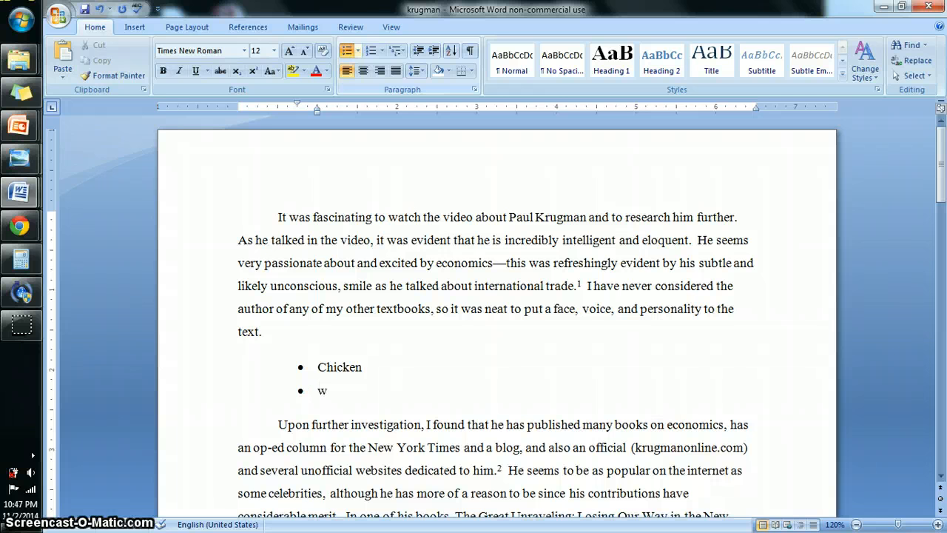
pyautogui.write('alnuts')
pyautogui.press('Return')
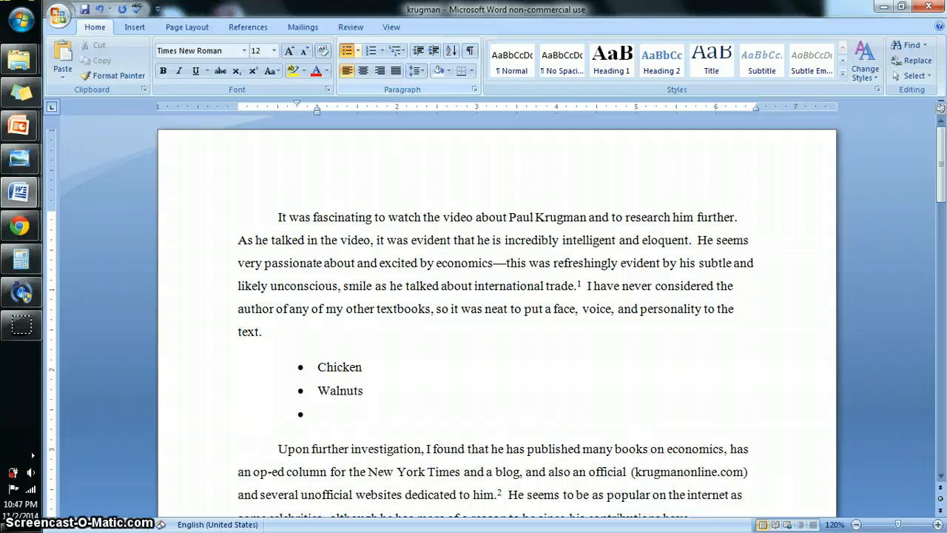
pyautogui.write('cer')
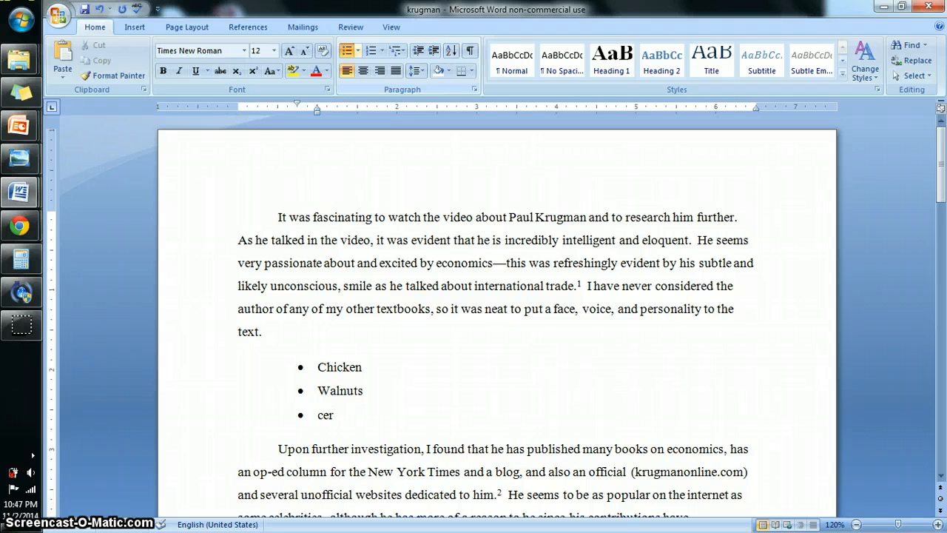
pyautogui.write('eal')
pyautogui.press('Return')
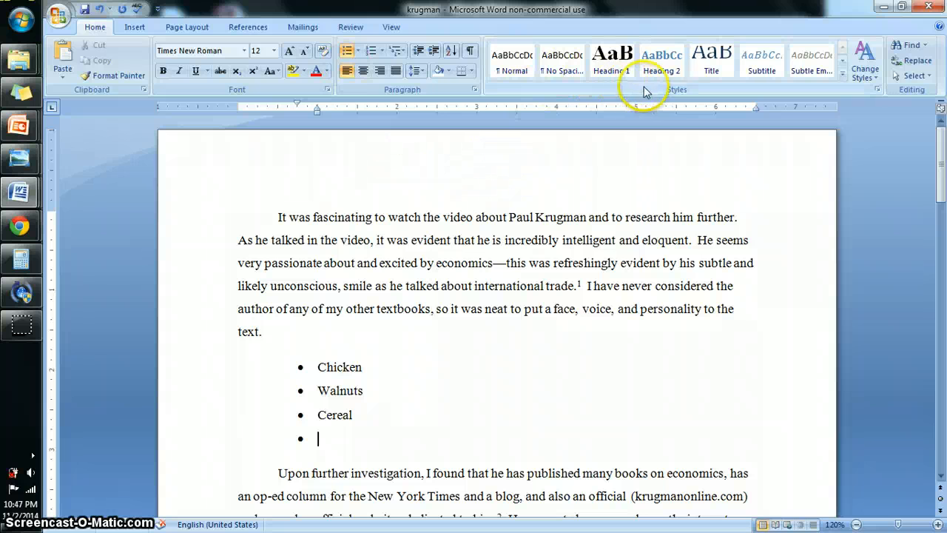
# Try the No Spacing style on the empty bullet after Cereal, and undo it
pyautogui.click(562, 75)
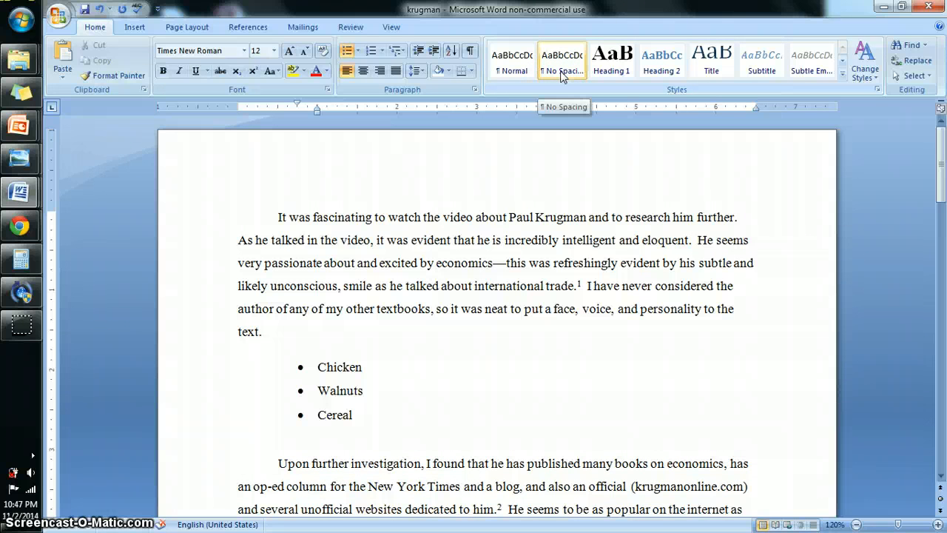
pyautogui.hotkey('ctrl', 'z')
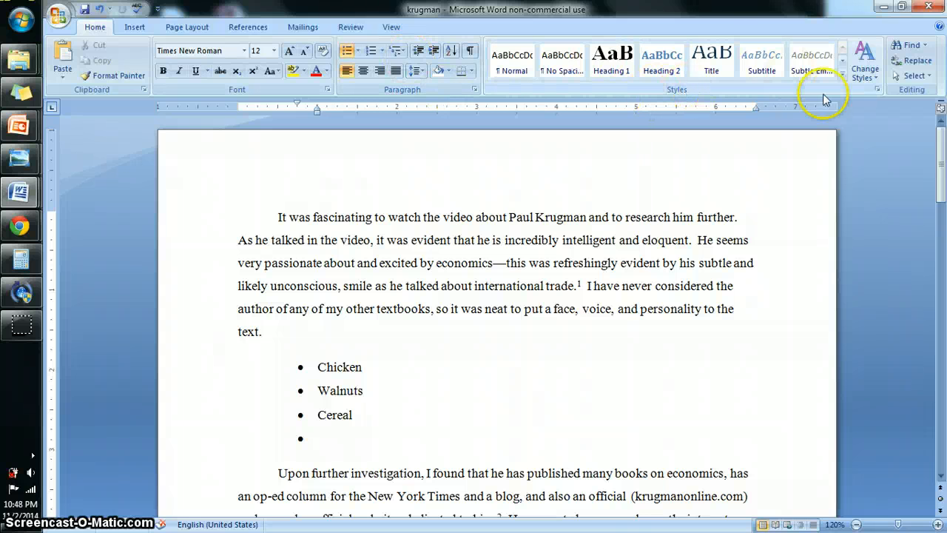
# Browse the built-in cover page gallery and insert the Annual cover page
pyautogui.click(124, 26)
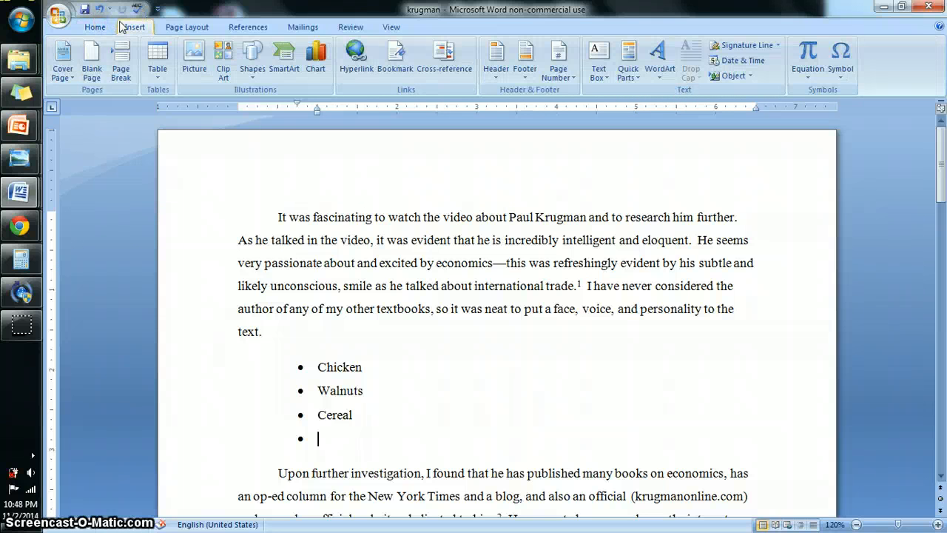
pyautogui.click(63, 59)
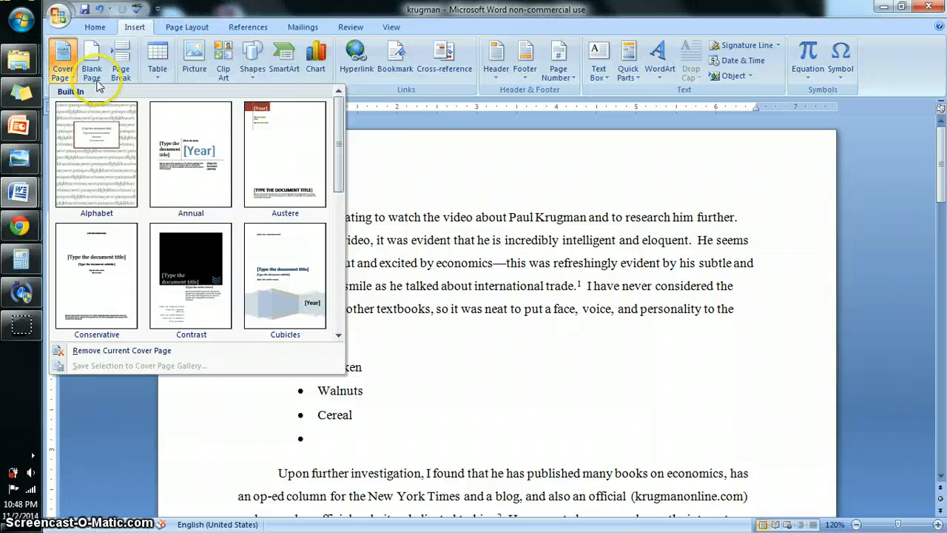
pyautogui.click(338, 309)
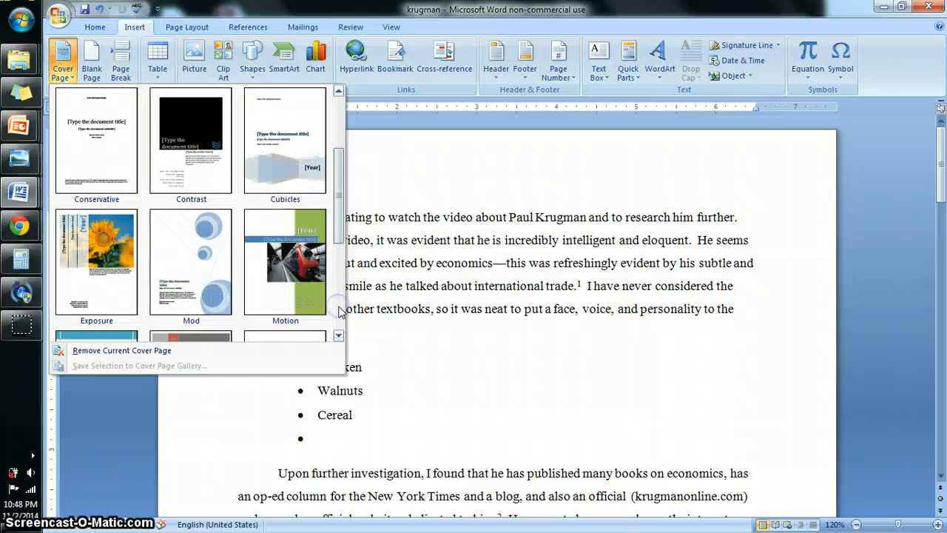
pyautogui.click(338, 309)
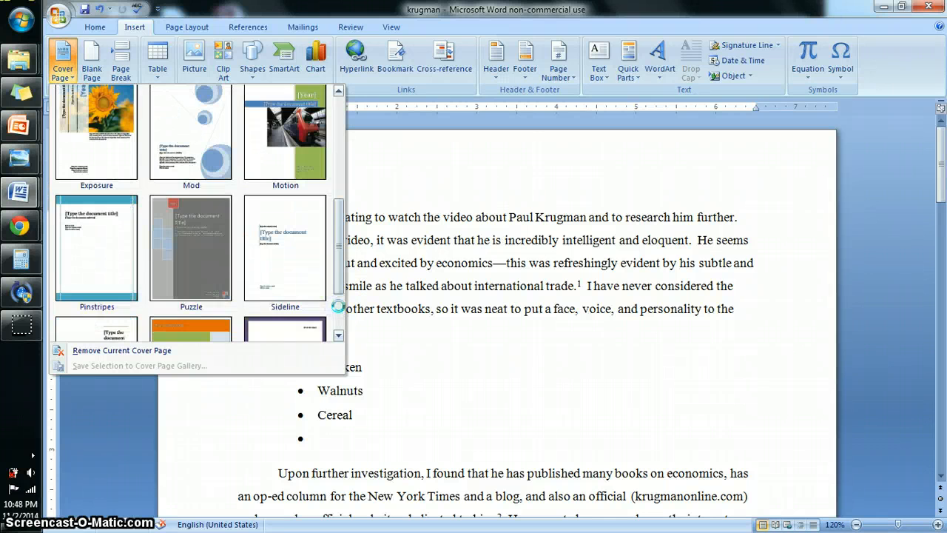
pyautogui.click(338, 306)
pyautogui.click(340, 164)
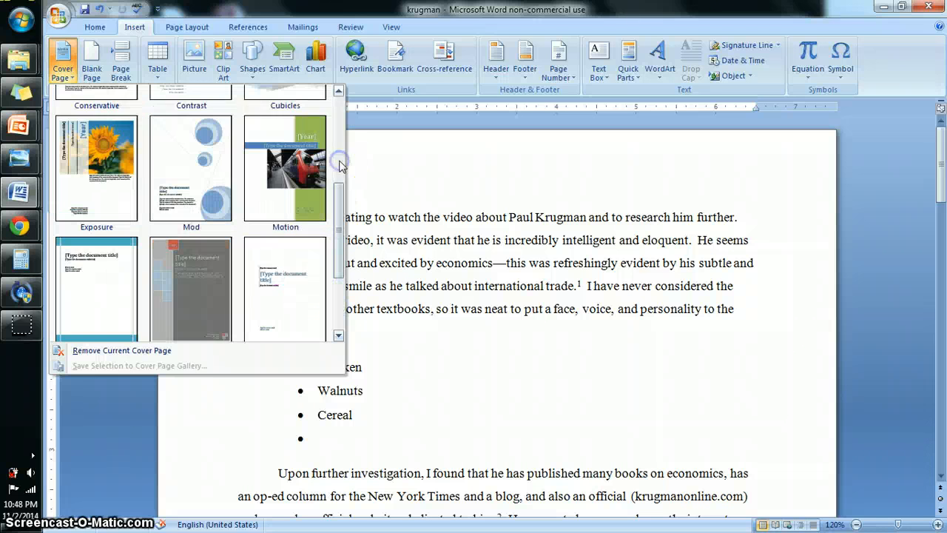
pyautogui.click(340, 140)
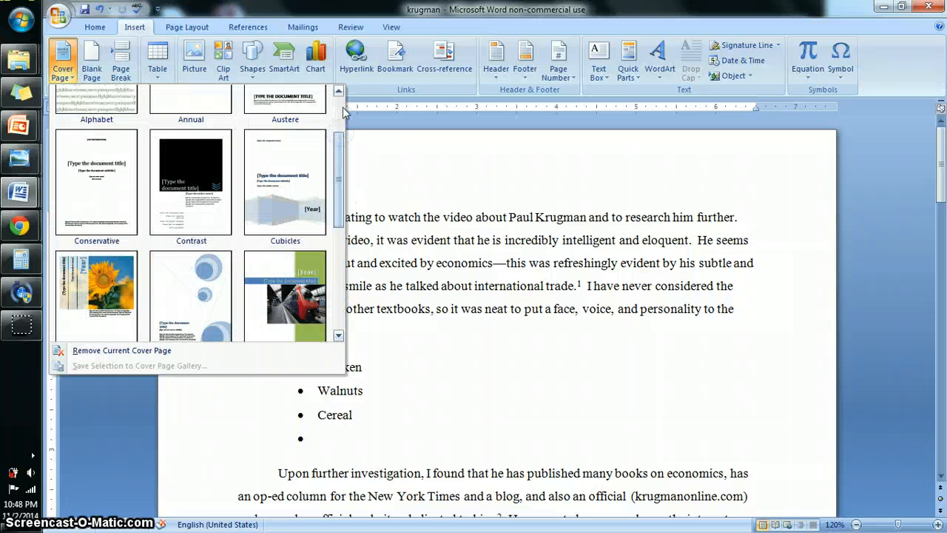
pyautogui.click(341, 110)
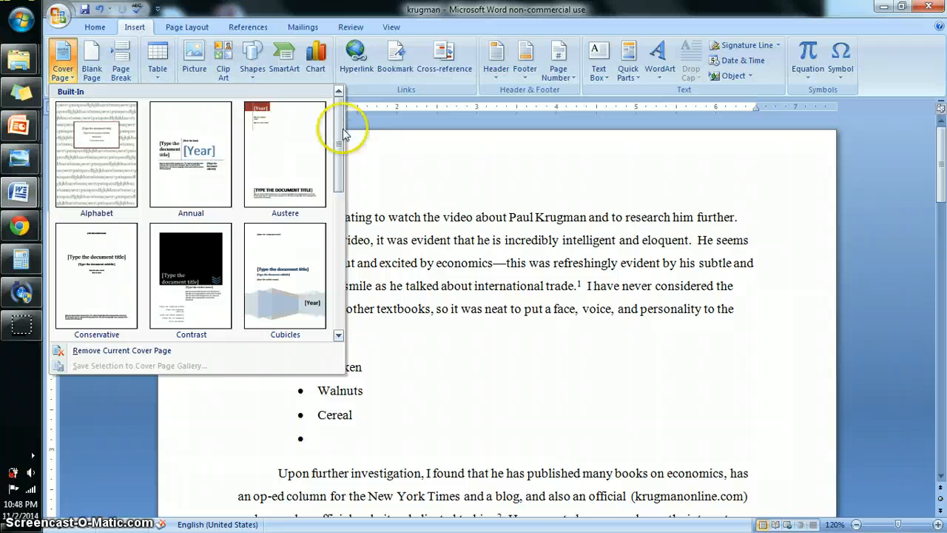
pyautogui.click(196, 148)
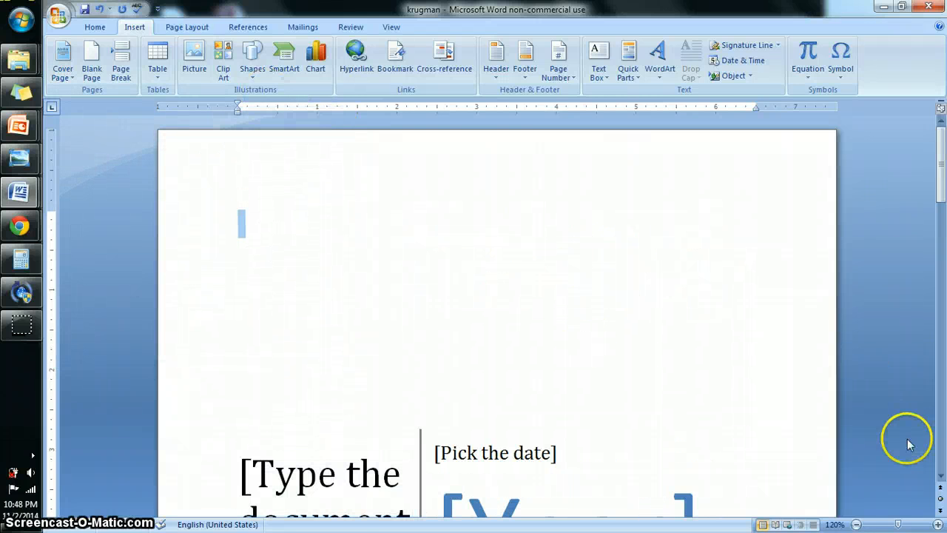
# Replace the Year placeholder on the cover page with 2014
pyautogui.click(941, 398)
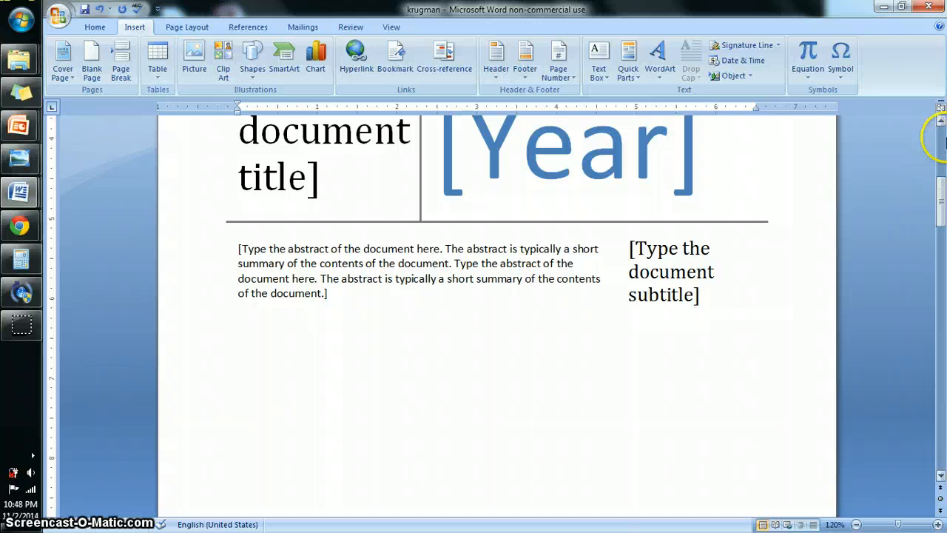
pyautogui.click(939, 133)
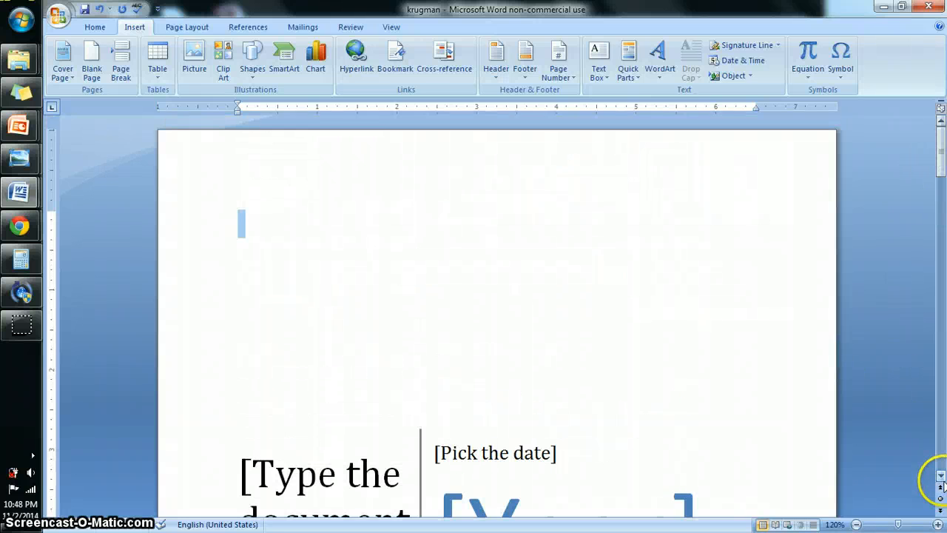
pyautogui.moveTo(941, 477); pyautogui.dragTo(941, 477)
pyautogui.click(697, 275)
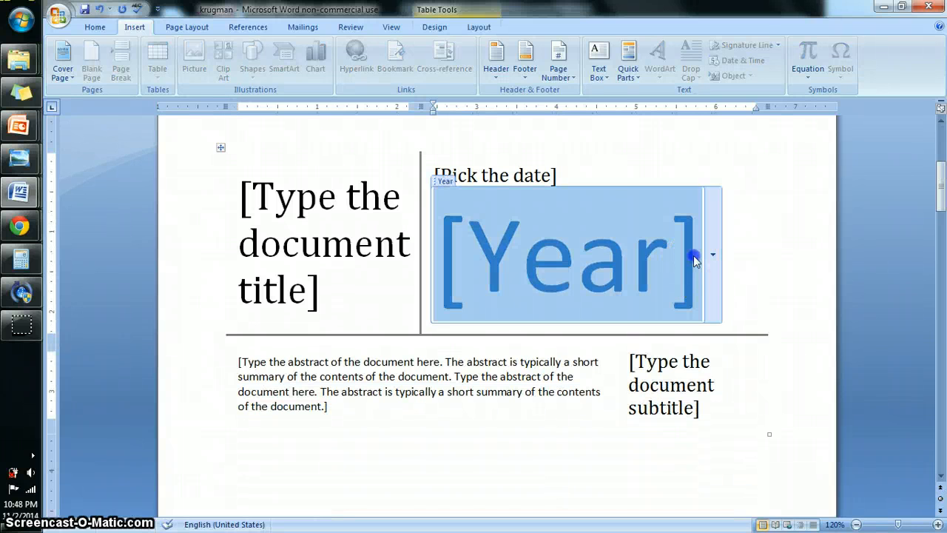
pyautogui.press('Delete')
pyautogui.write('2014')
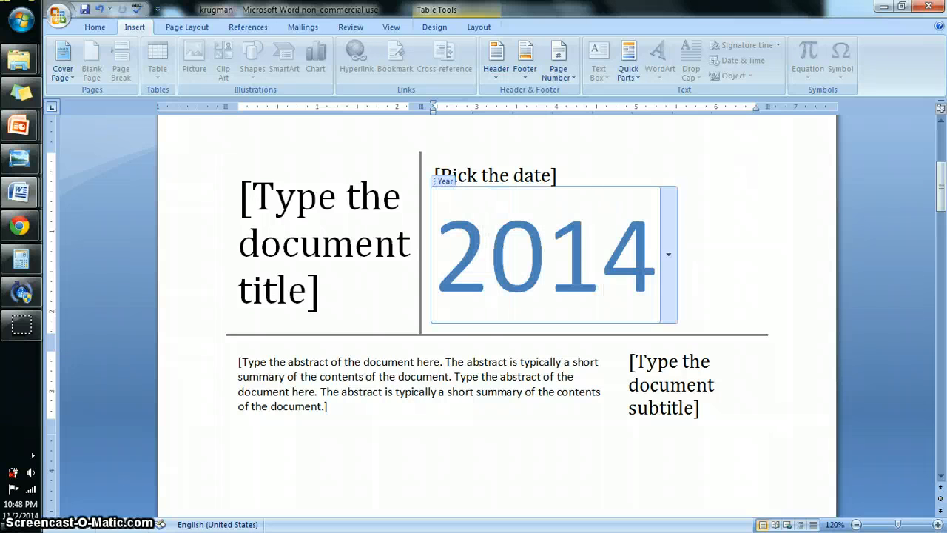
pyautogui.click(736, 214)
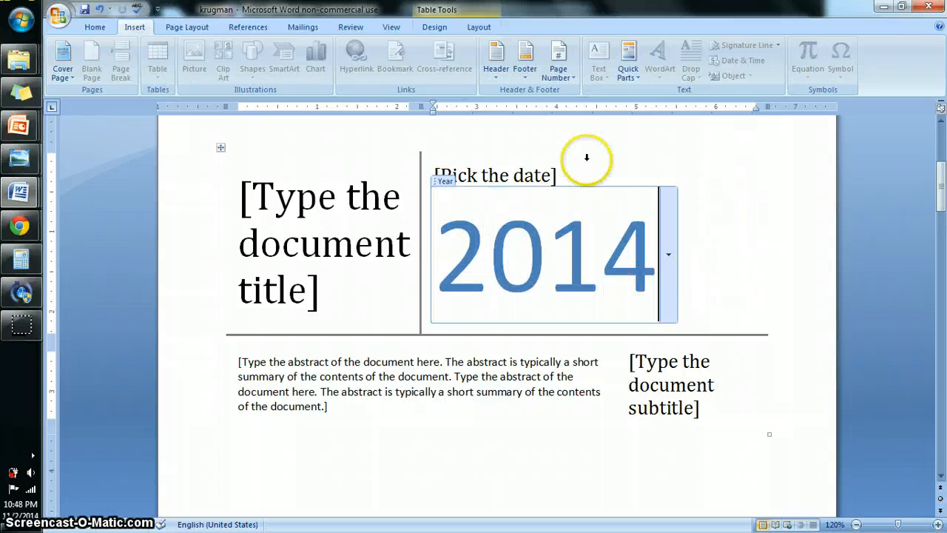
# Insert picture 100_0496 from the 2012-11-20 folder at the end of the first body sentence, after "further"
pyautogui.click(937, 412)
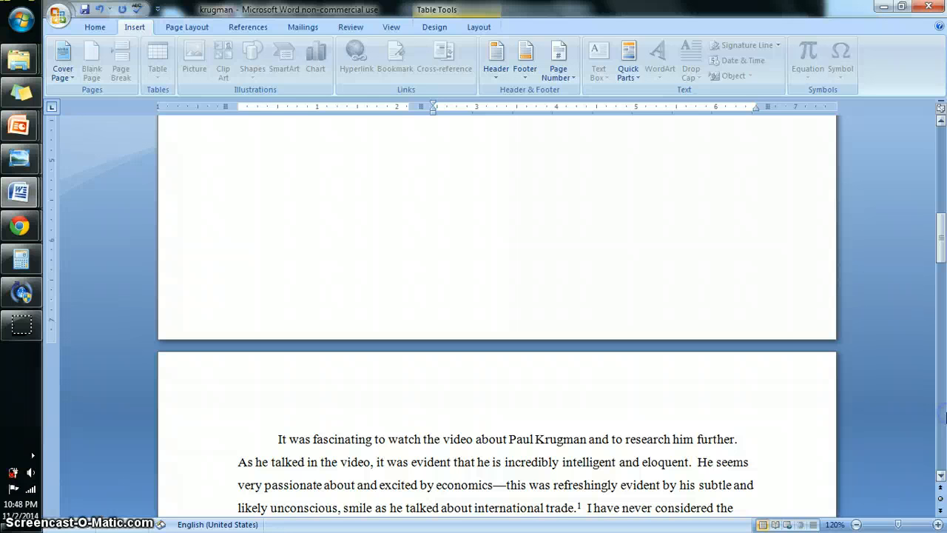
pyautogui.click(941, 153)
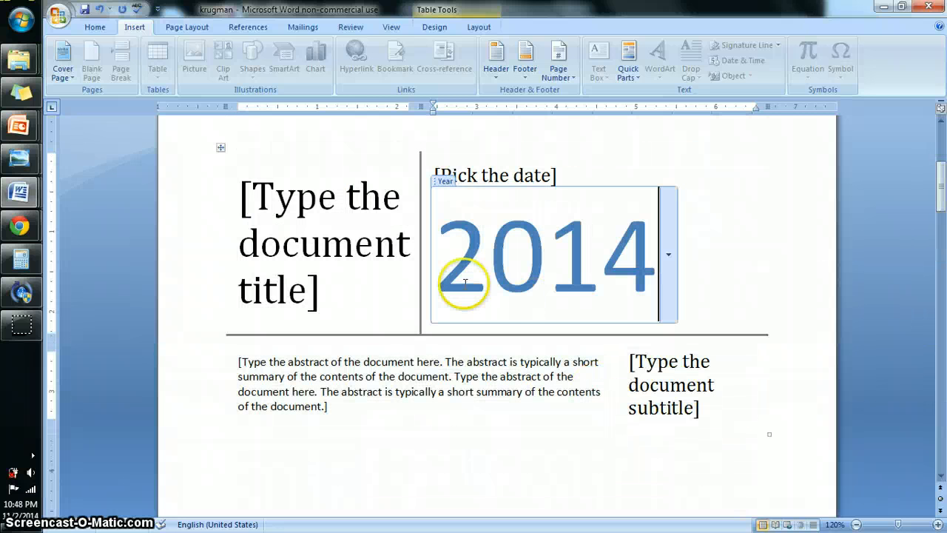
pyautogui.click(942, 414)
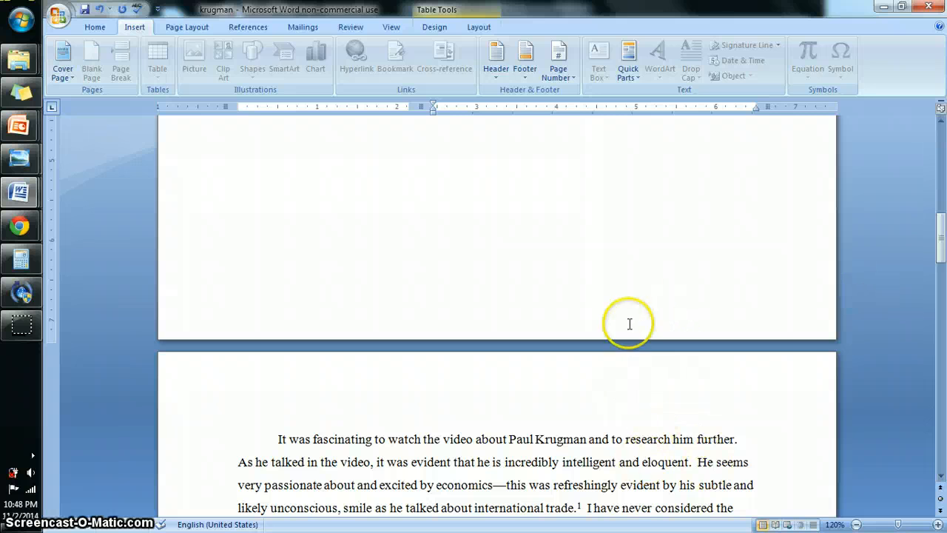
pyautogui.click(938, 157)
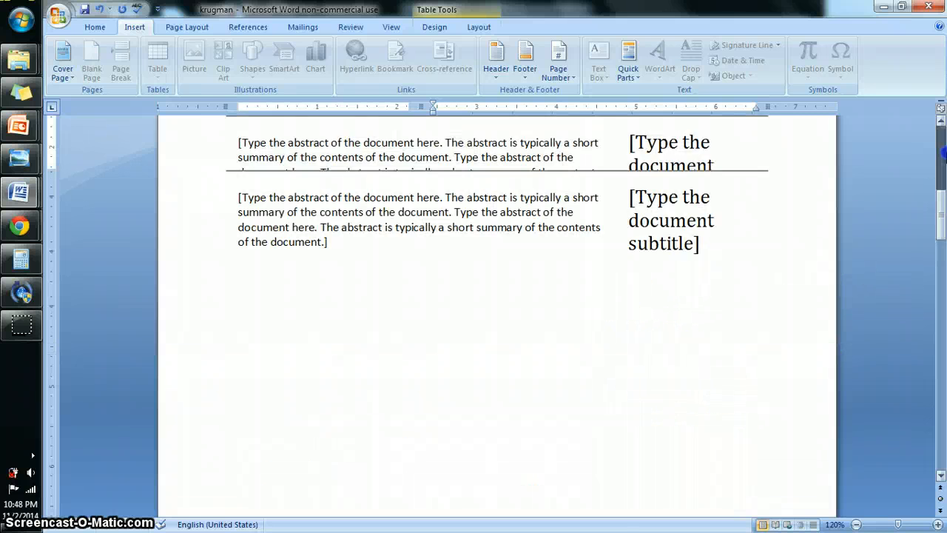
pyautogui.click(941, 378)
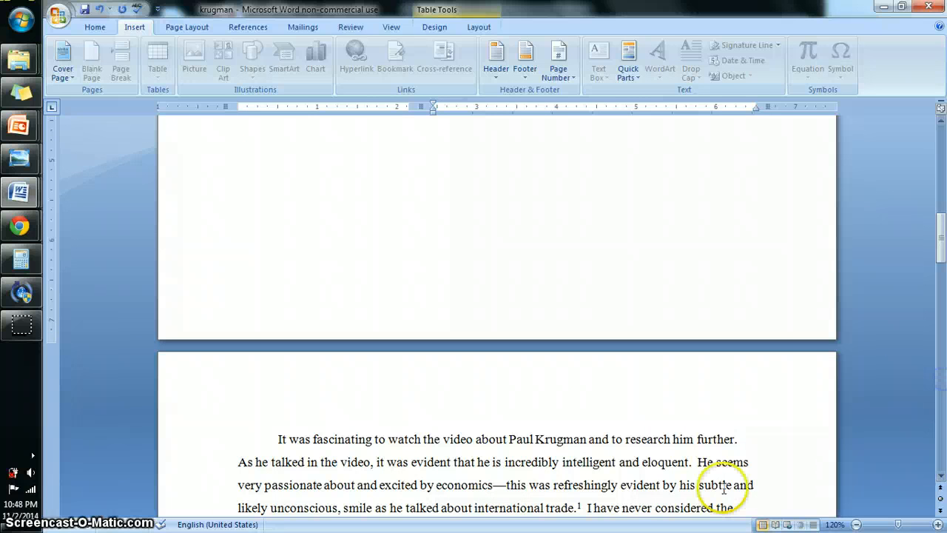
pyautogui.click(749, 435)
pyautogui.doubleClick(749, 434)
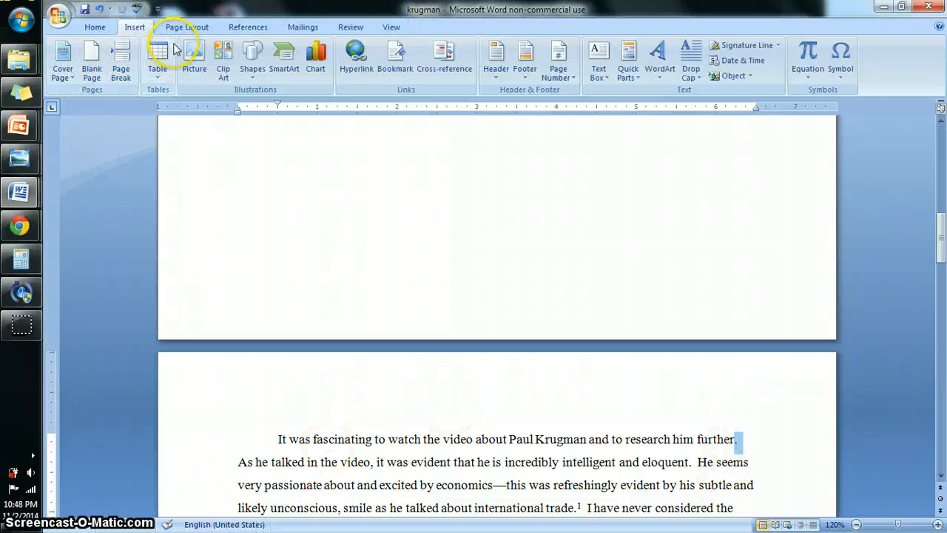
pyautogui.click(195, 60)
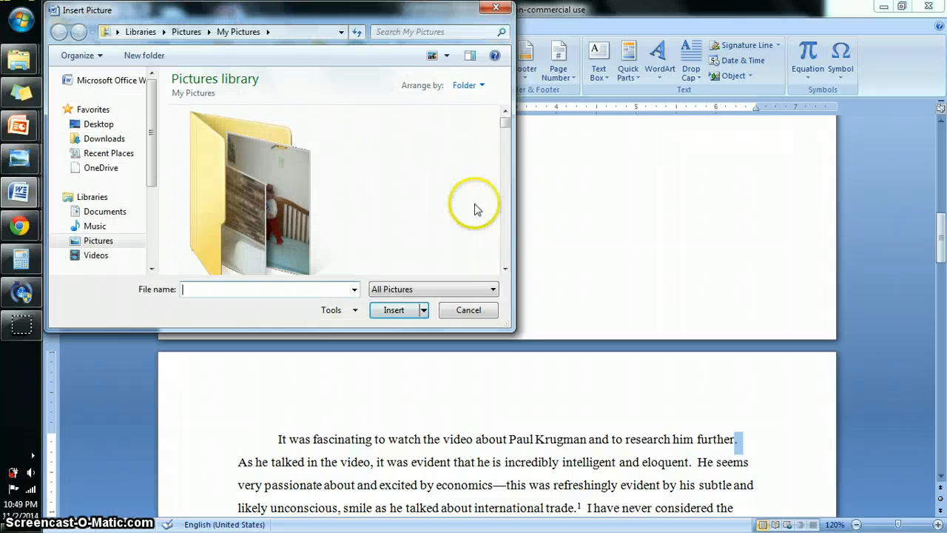
pyautogui.click(505, 268)
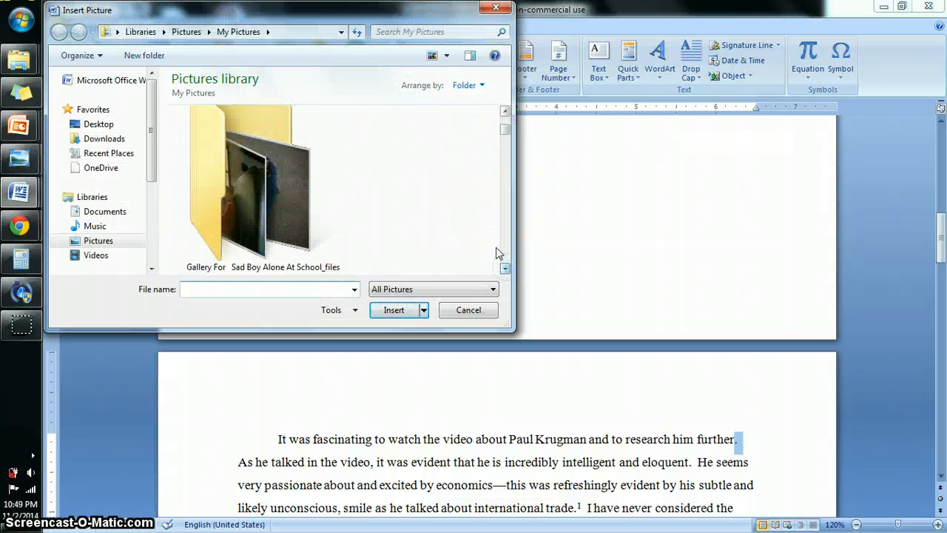
pyautogui.click(506, 110)
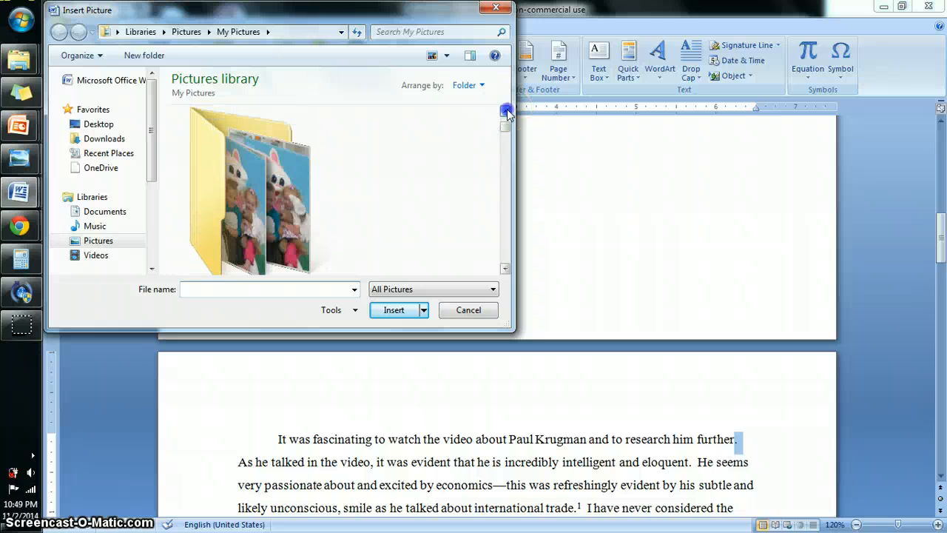
pyautogui.doubleClick(207, 157)
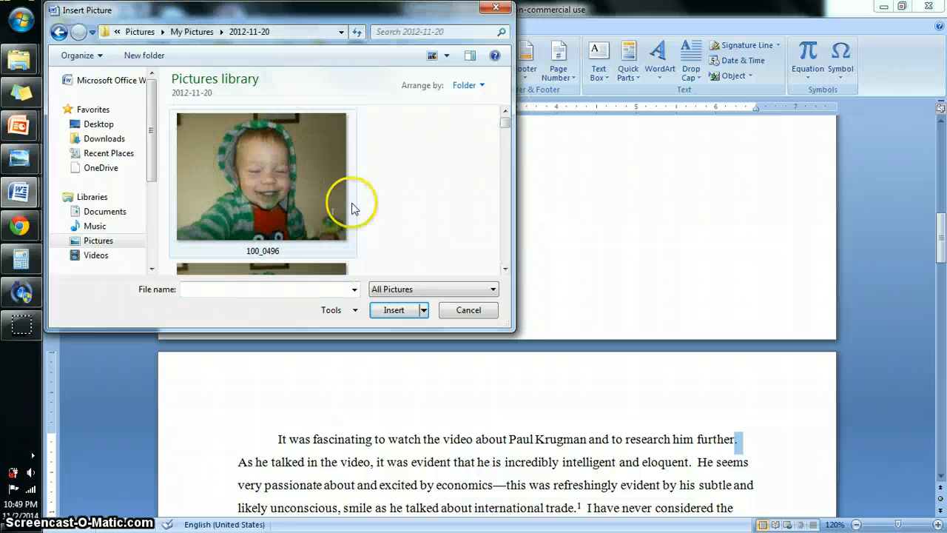
pyautogui.doubleClick(292, 176)
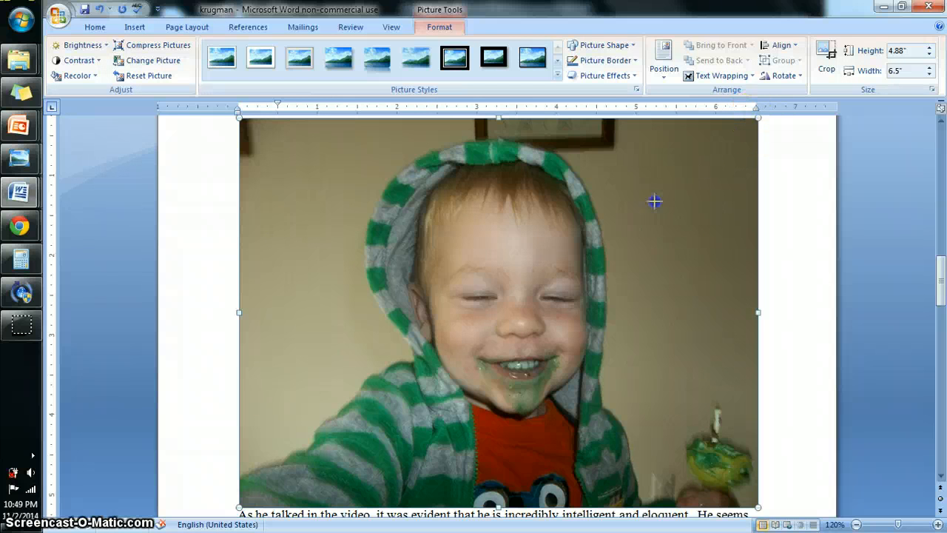
# Shrink the inserted photo to about 2.07" high by 2.76" wide and deselect it
pyautogui.moveTo(654, 201); pyautogui.dragTo(460, 353)
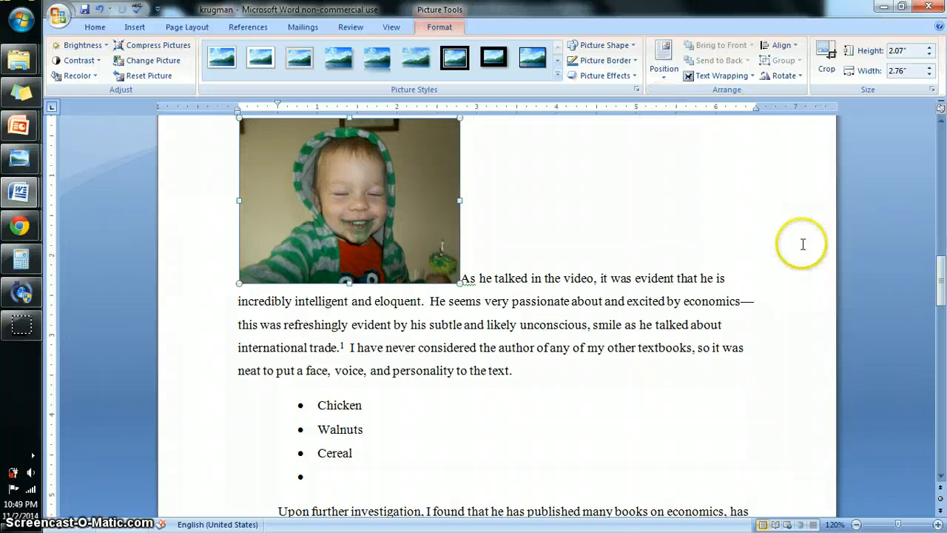
pyautogui.moveTo(941, 293); pyautogui.dragTo(941, 288)
pyautogui.click(637, 305)
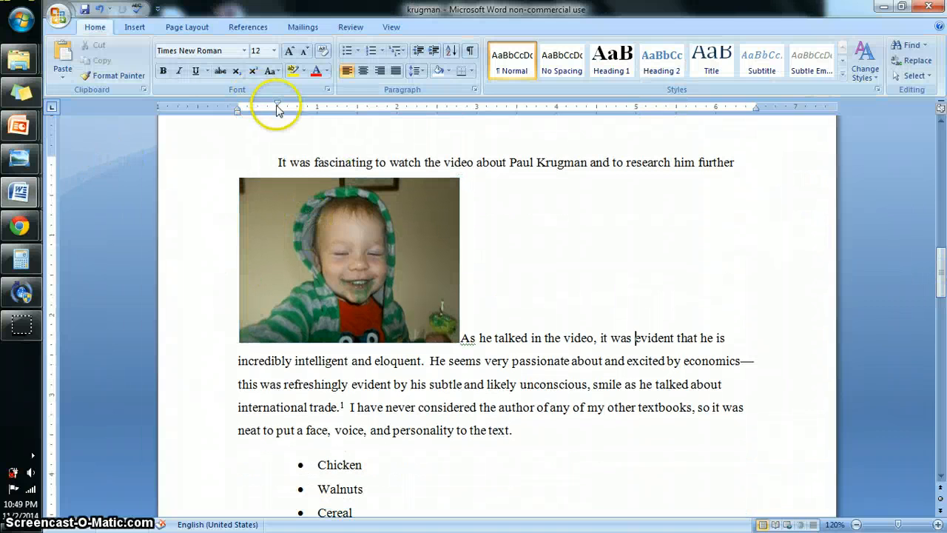
# Search the clip art for heart and insert the pink square heart image before the word "evident"
pyautogui.click(134, 27)
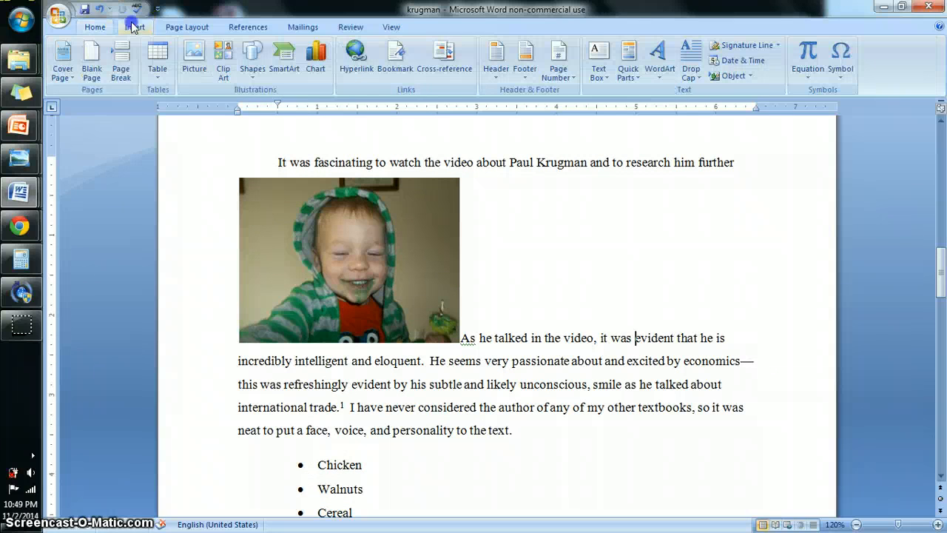
pyautogui.click(219, 57)
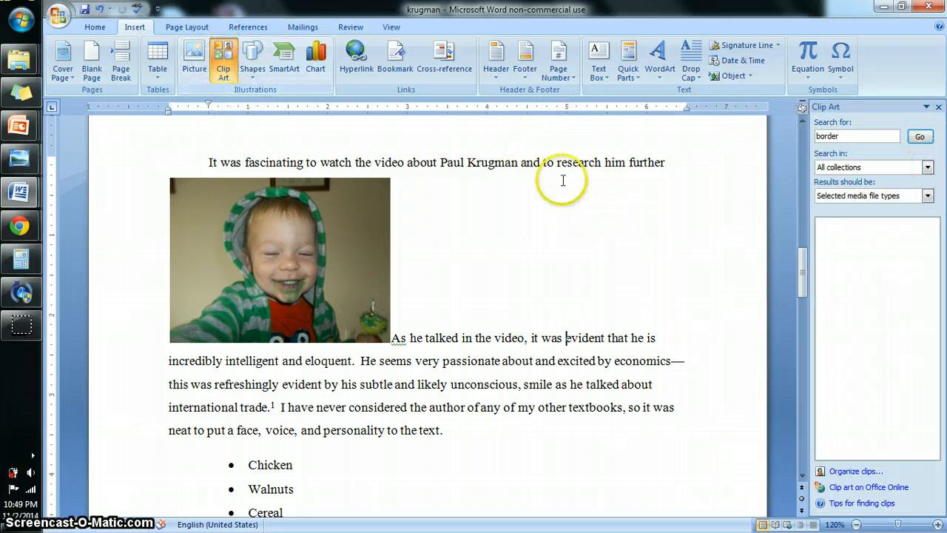
pyautogui.click(865, 137)
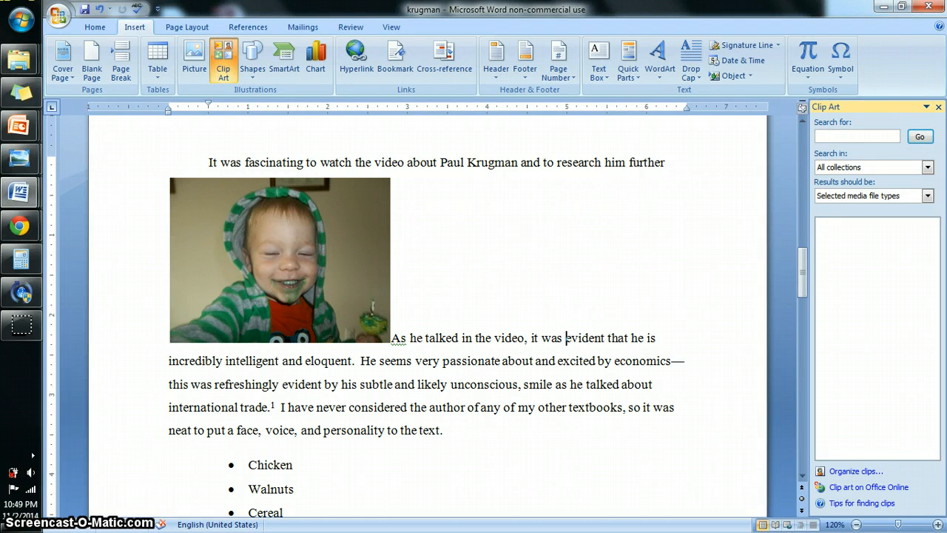
pyautogui.write('heart')
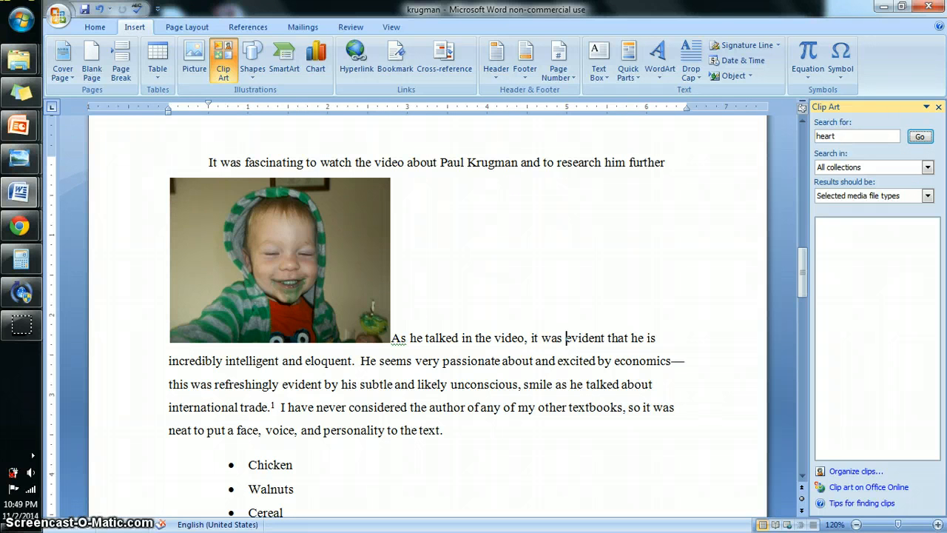
pyautogui.press('Return')
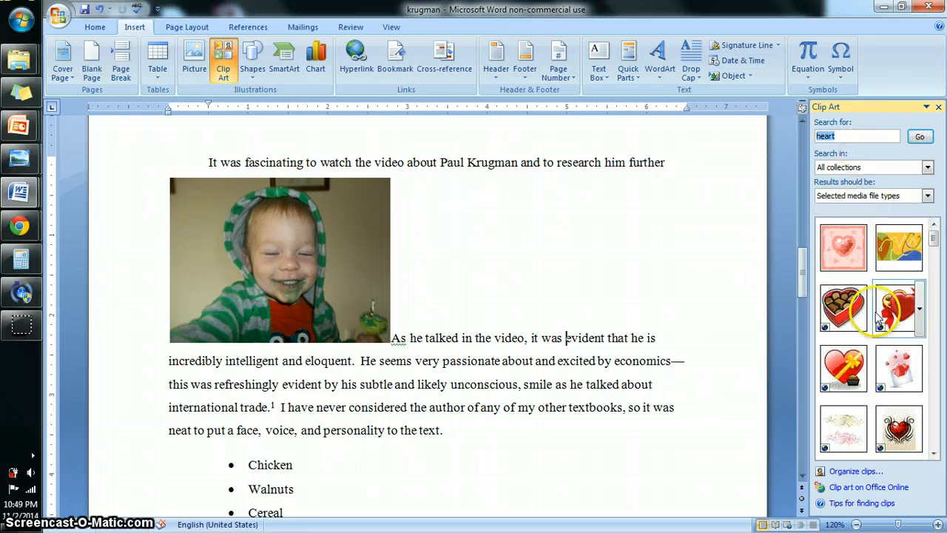
pyautogui.click(849, 245)
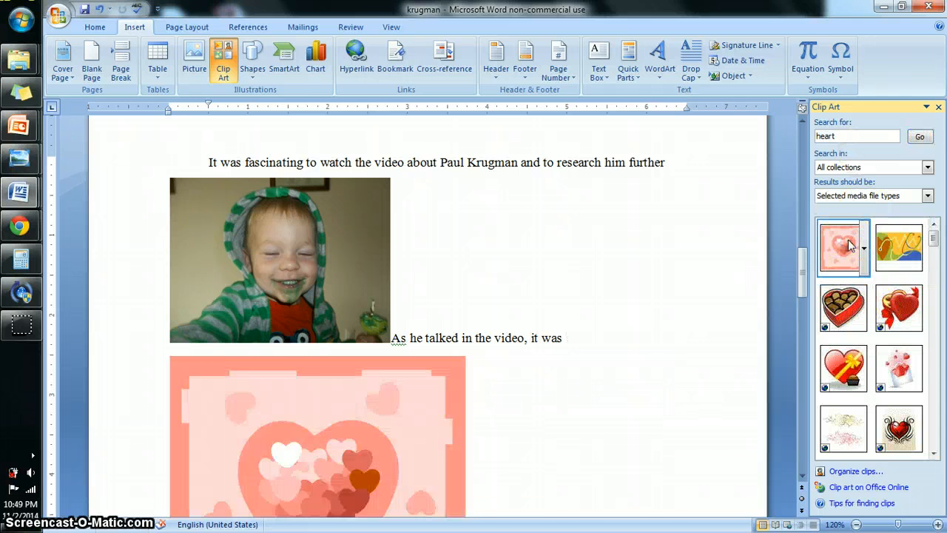
# Shrink the heart clip art so it fits within the text line before "evident", and deselect it
pyautogui.click(214, 209)
pyautogui.moveTo(170, 193); pyautogui.dragTo(399, 418)
pyautogui.click(723, 295)
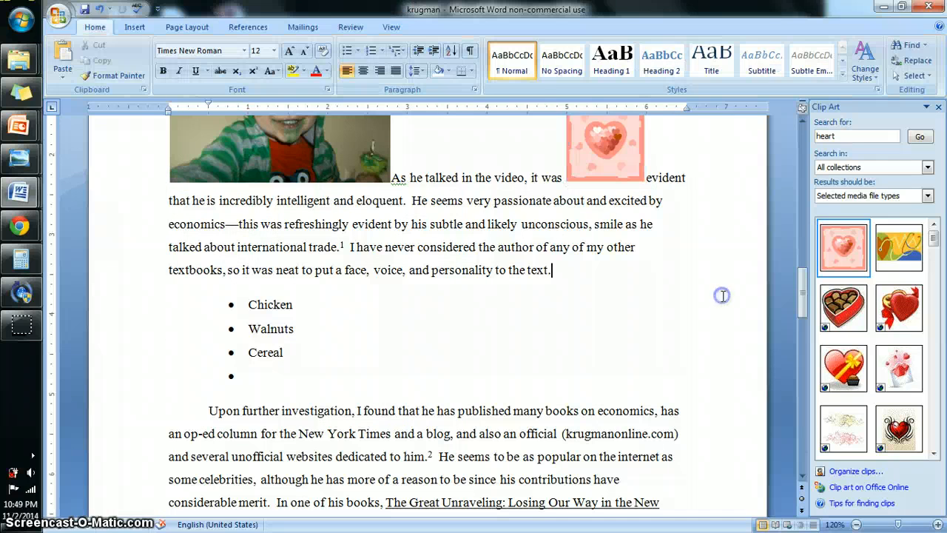
# Insert page numbers at the top of the page in the Plain Number 3 style and return to the body text
pyautogui.click(135, 28)
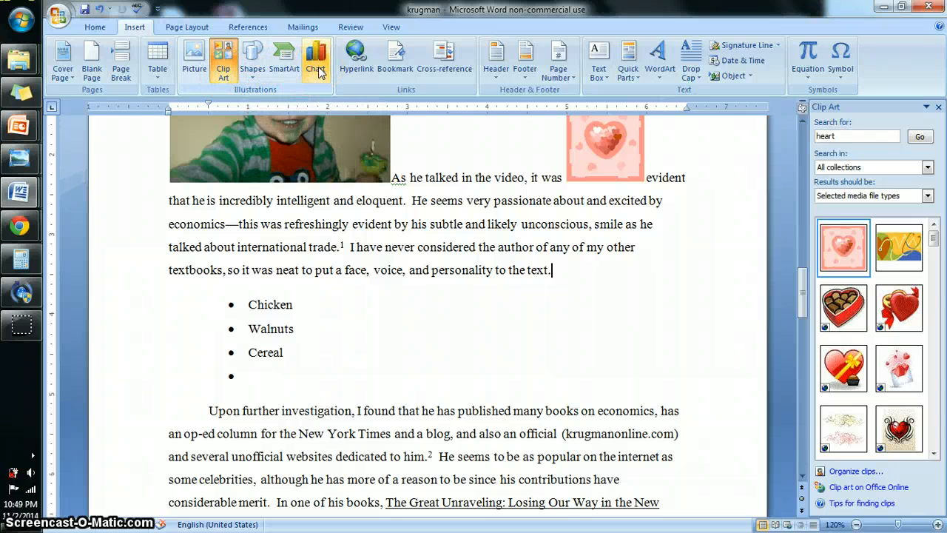
pyautogui.click(571, 74)
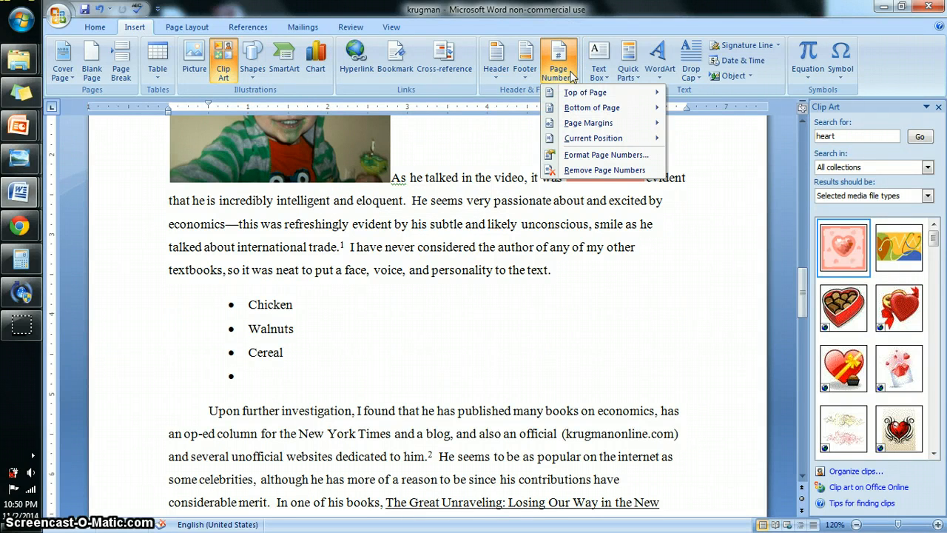
pyautogui.moveTo(580, 92)
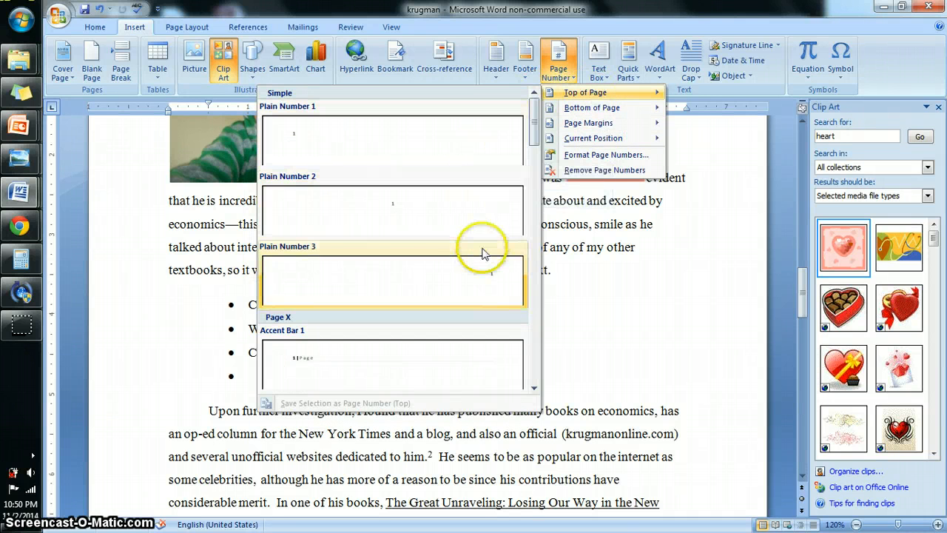
pyautogui.click(483, 270)
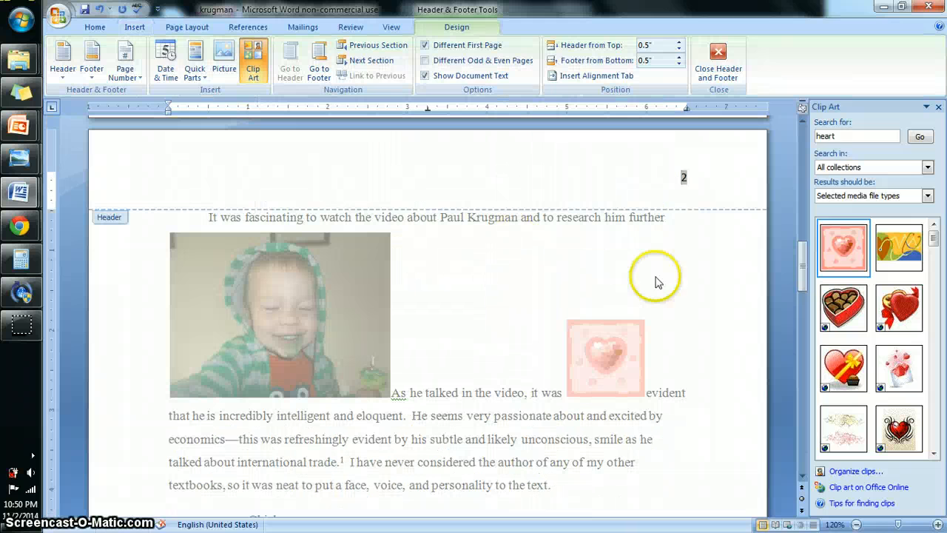
pyautogui.click(685, 225)
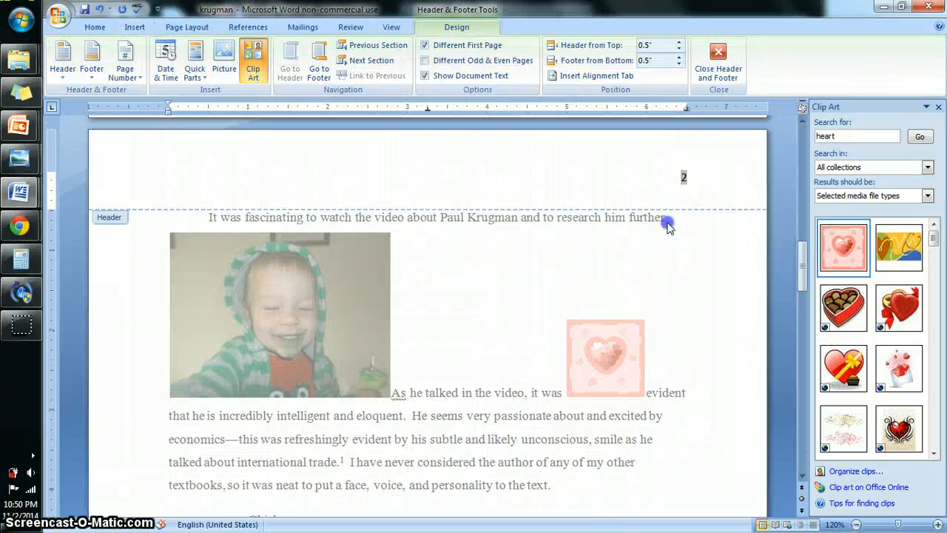
pyautogui.doubleClick(667, 223)
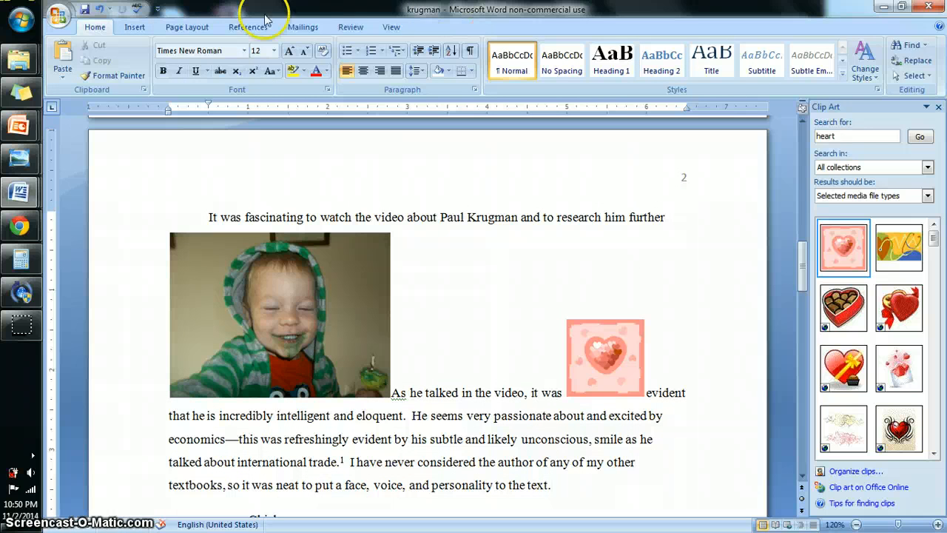
# Try the Narrow page margins on the document, and restore the Normal margins
pyautogui.click(134, 27)
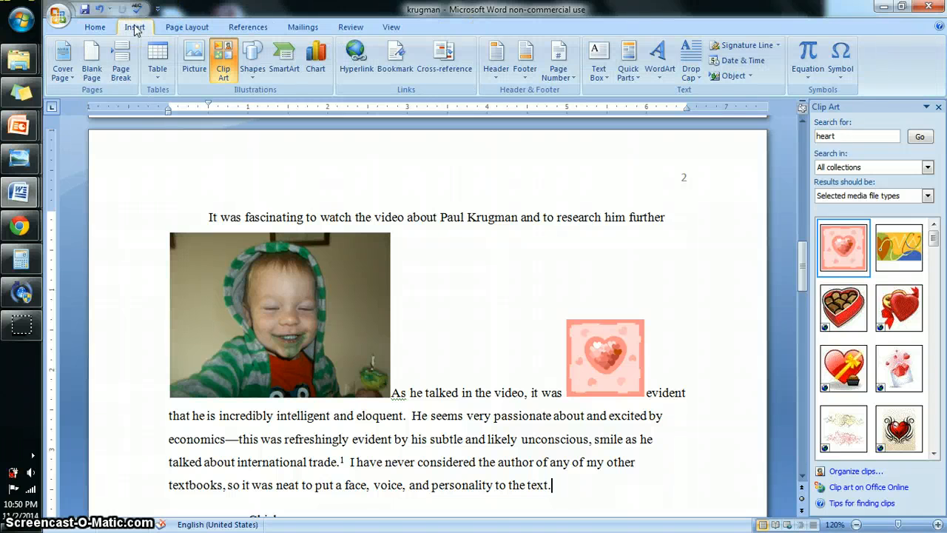
pyautogui.click(176, 30)
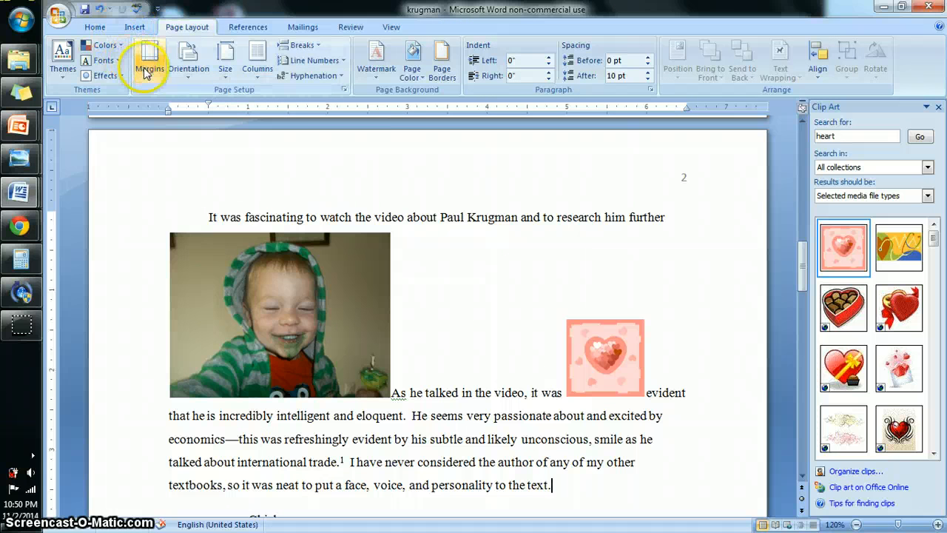
pyautogui.click(147, 74)
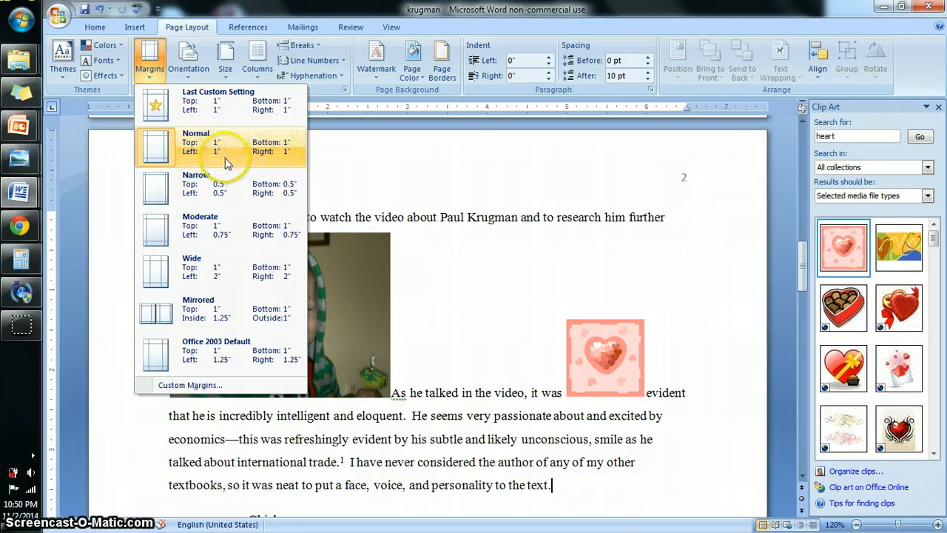
pyautogui.click(227, 191)
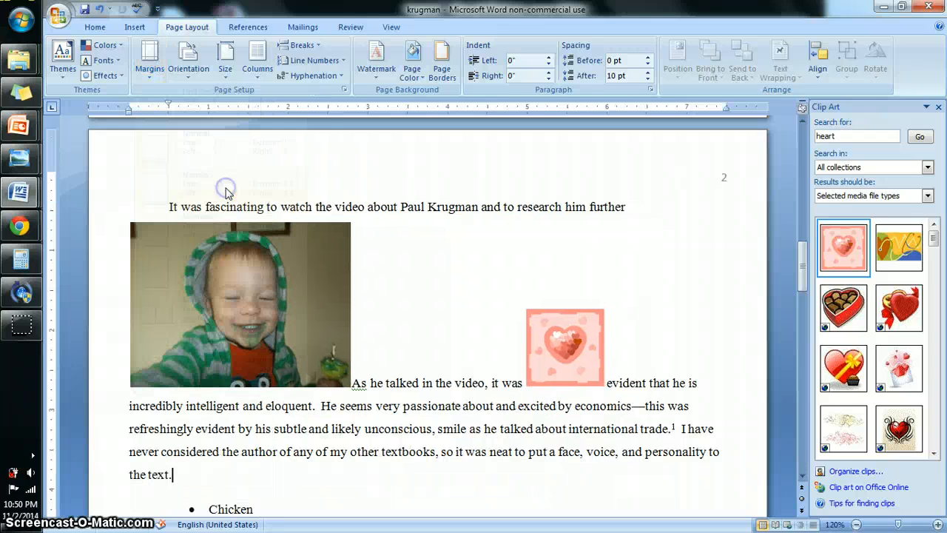
pyautogui.click(150, 67)
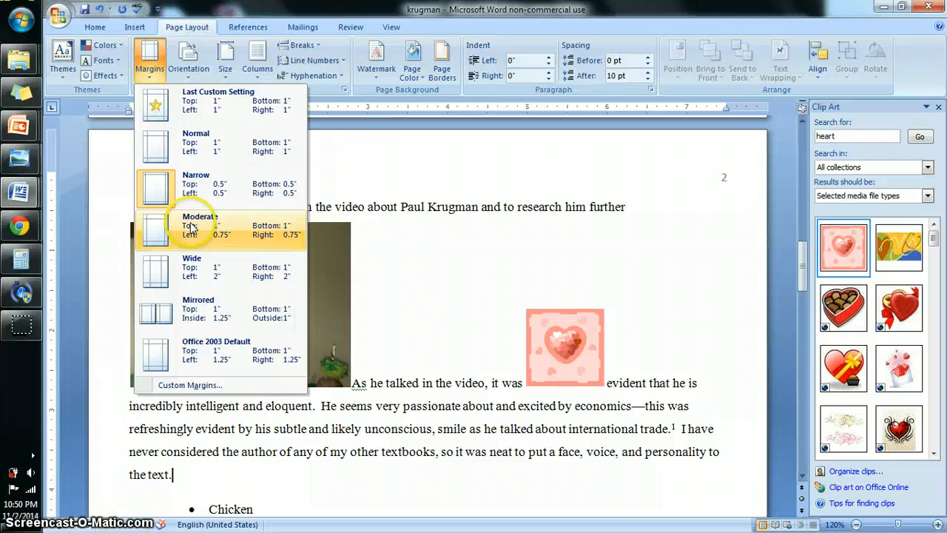
pyautogui.click(195, 162)
pyautogui.click(185, 61)
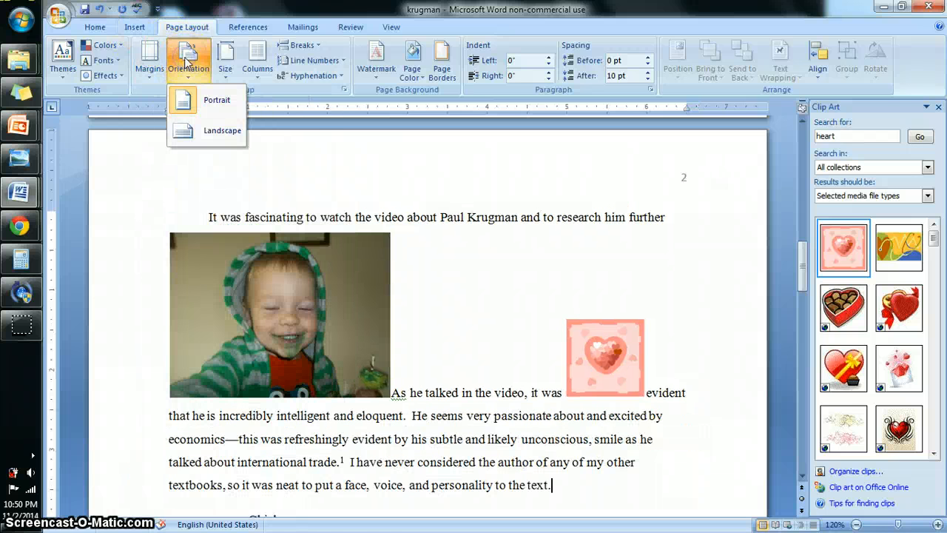
pyautogui.click(216, 136)
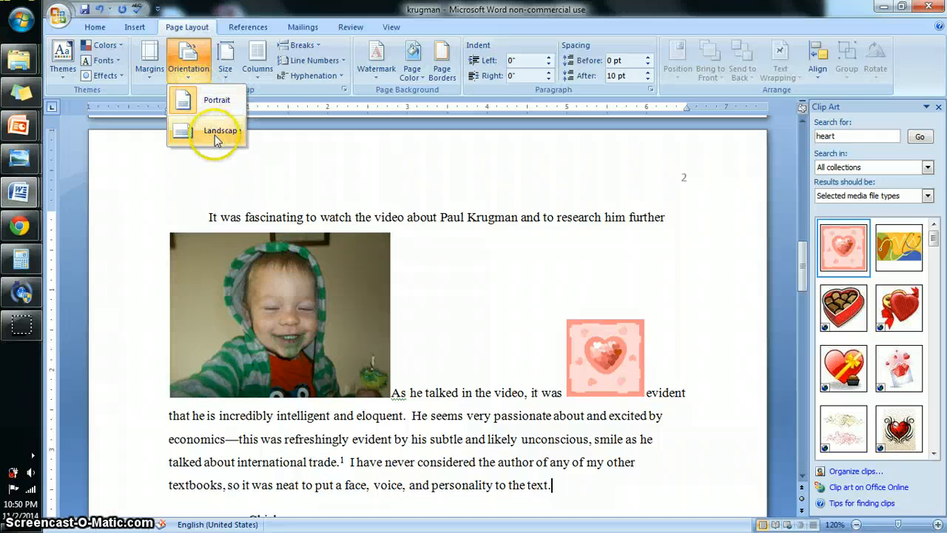
pyautogui.click(225, 59)
pyautogui.click(254, 62)
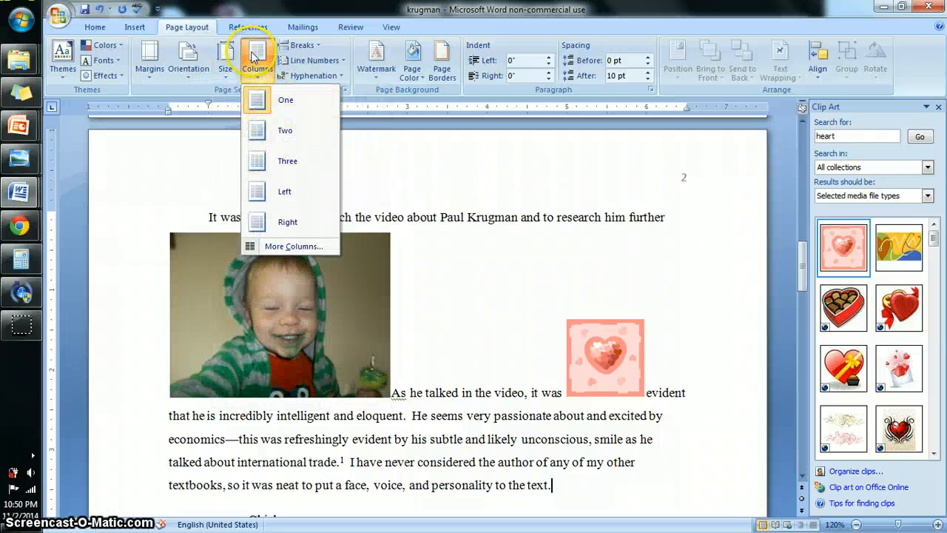
pyautogui.click(254, 58)
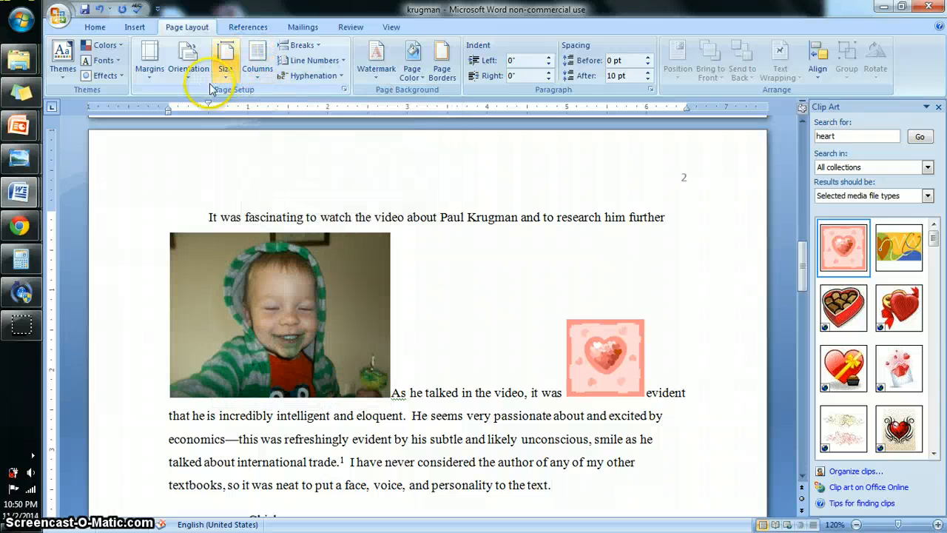
pyautogui.click(248, 28)
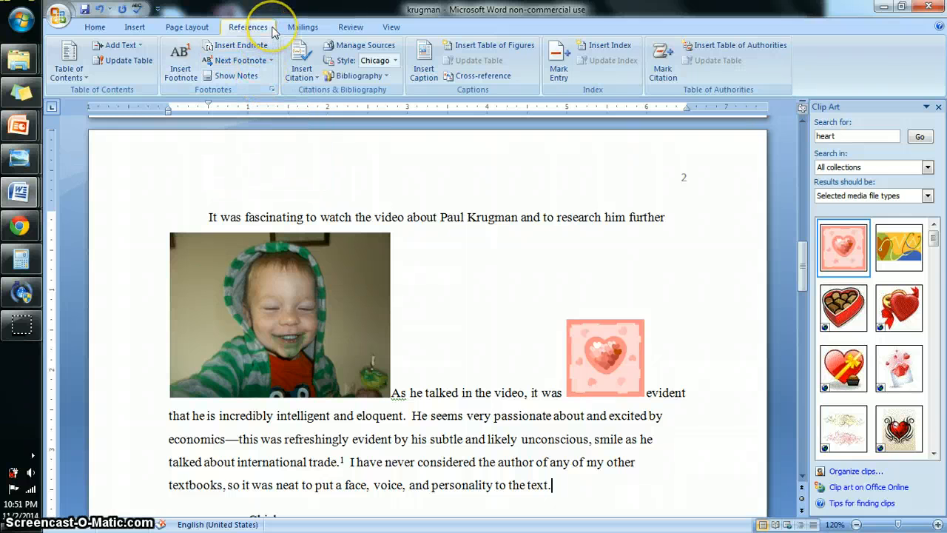
pyautogui.click(295, 27)
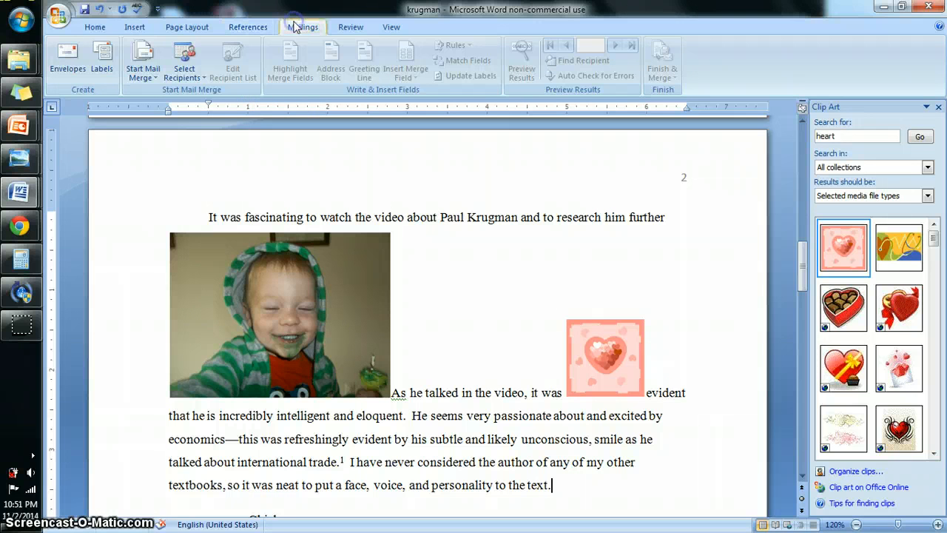
pyautogui.click(145, 161)
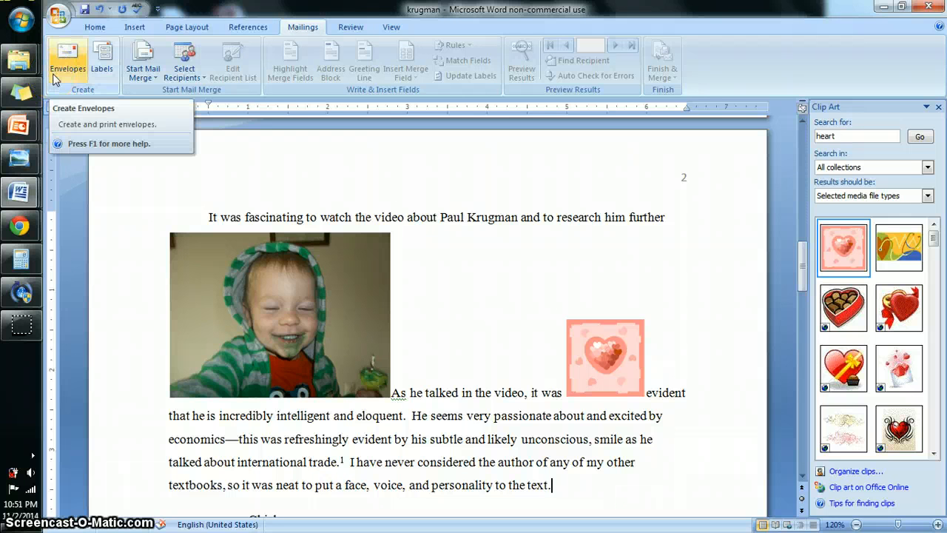
pyautogui.click(75, 52)
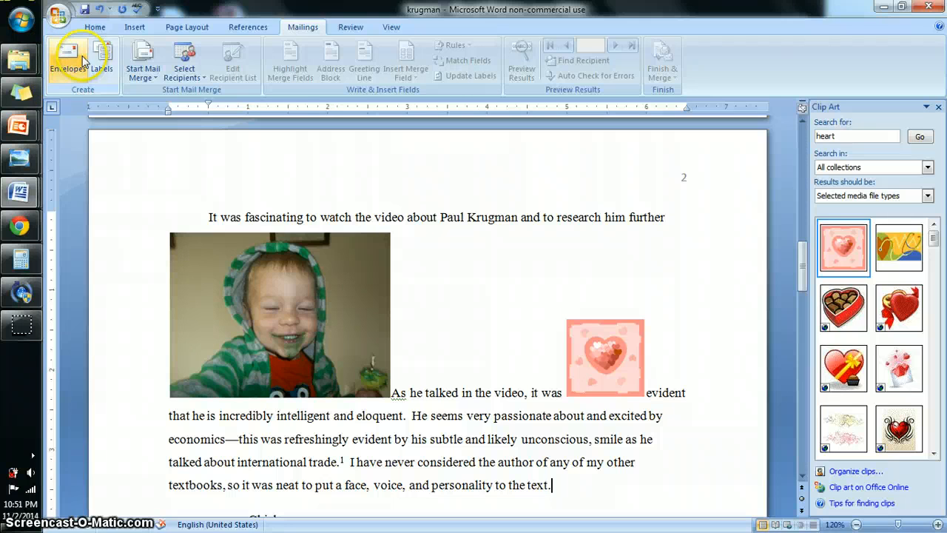
pyautogui.click(349, 28)
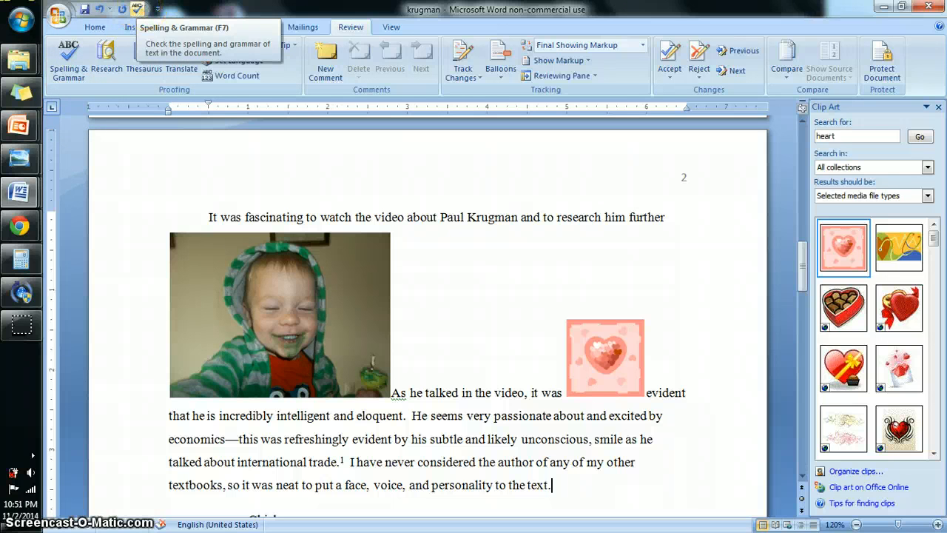
pyautogui.click(138, 10)
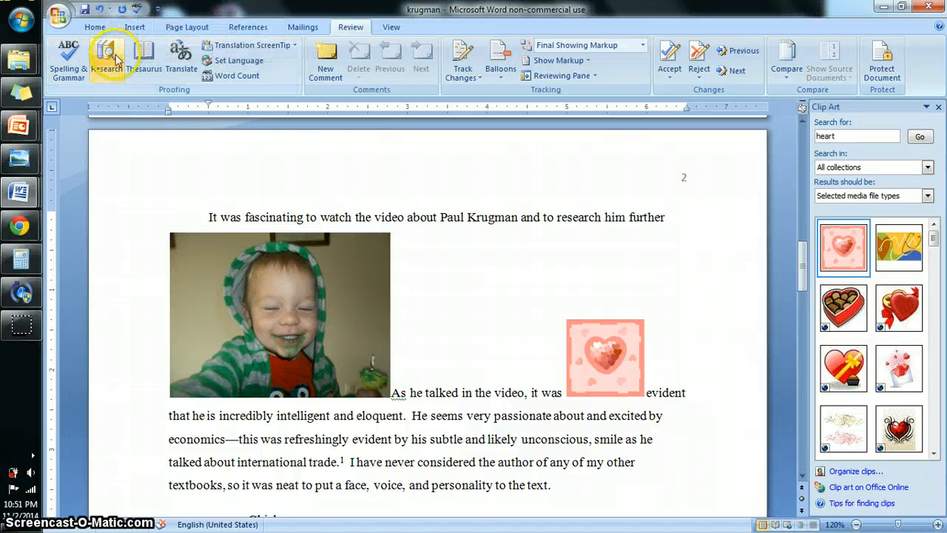
# Preview the document at one-page, two-page and page-width zoom, and set the zoom to 100%
pyautogui.click(392, 27)
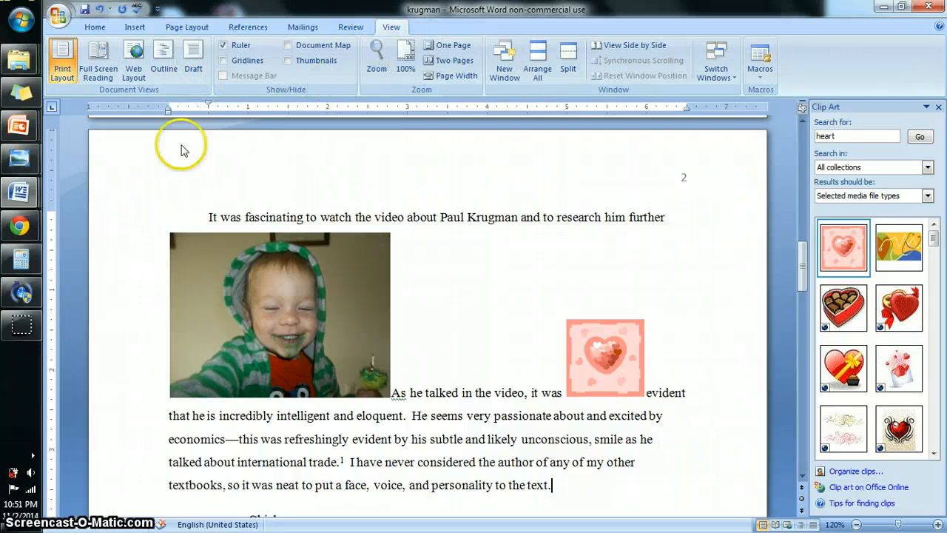
pyautogui.click(447, 46)
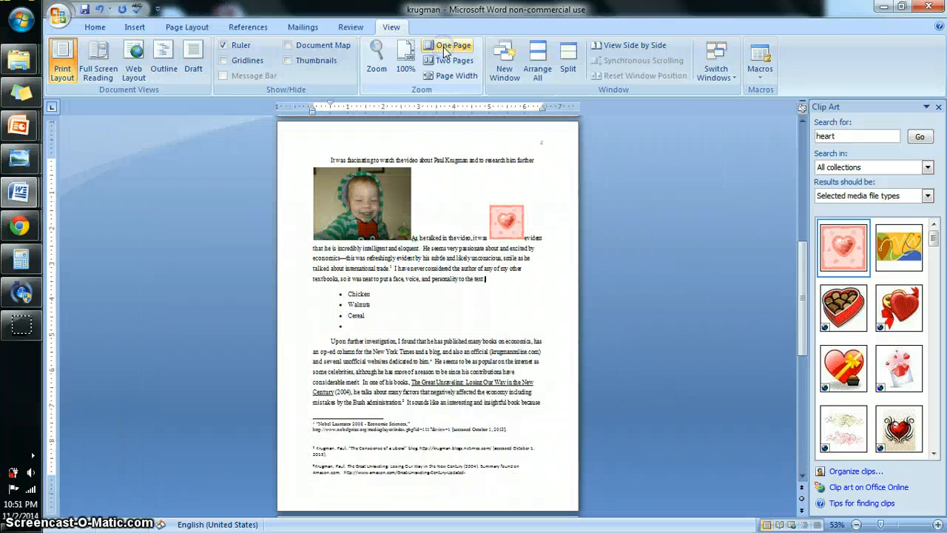
pyautogui.click(447, 59)
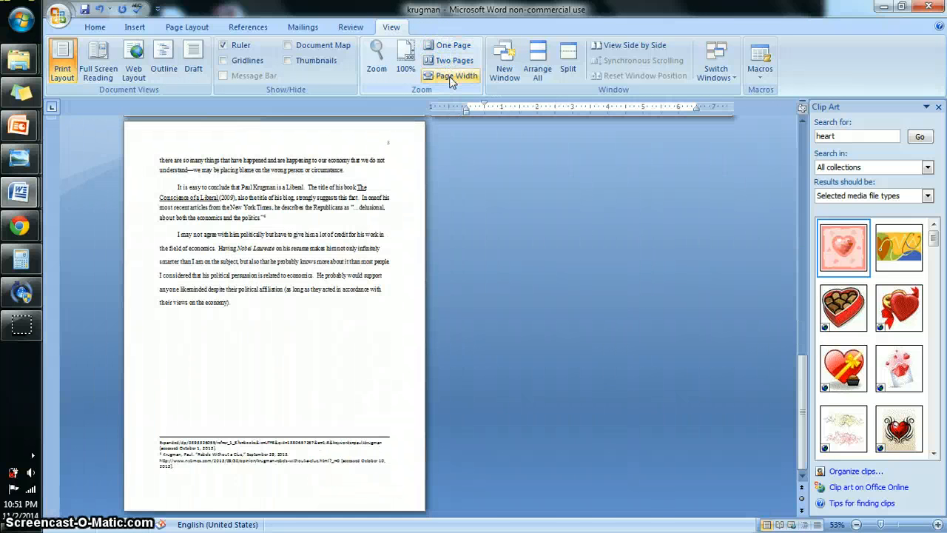
pyautogui.click(452, 77)
pyautogui.click(421, 59)
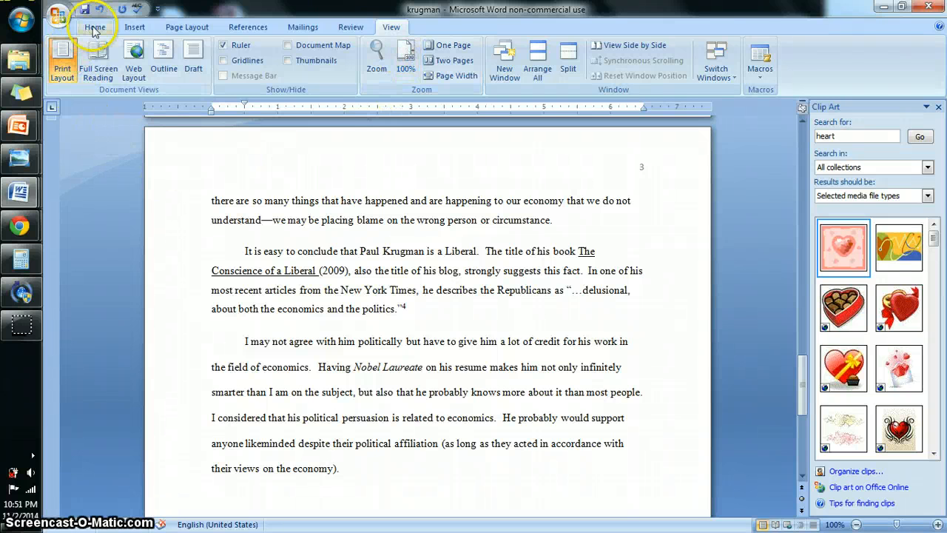
pyautogui.click(94, 29)
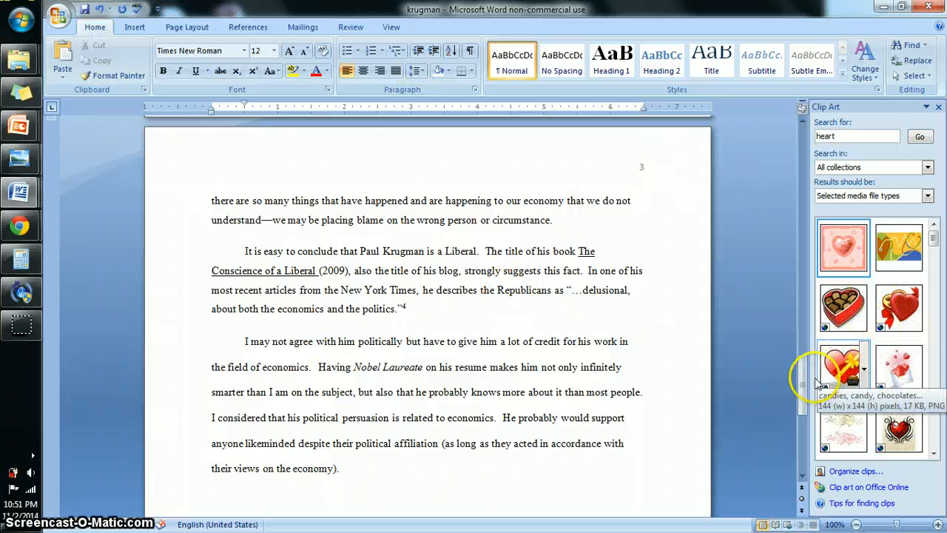
pyautogui.moveTo(799, 385); pyautogui.dragTo(799, 265)
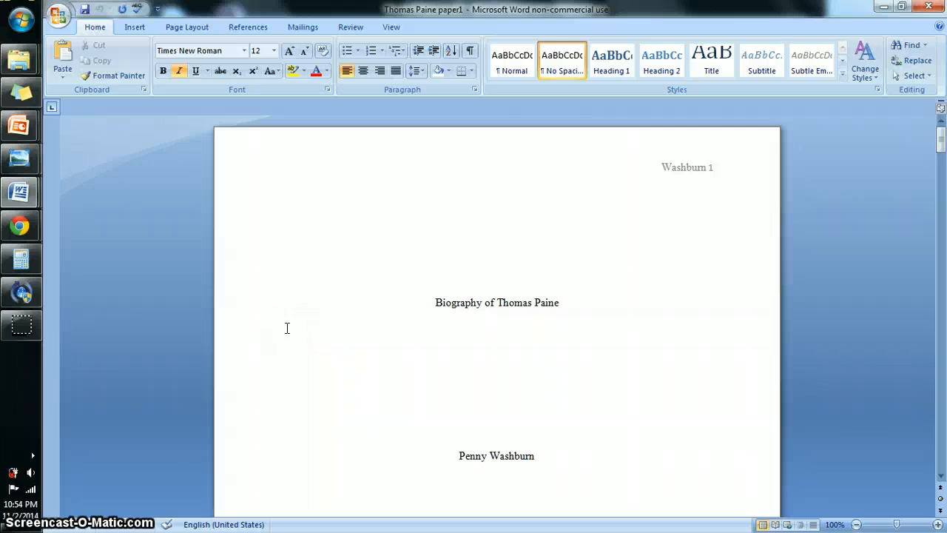
# Examine the Thomas Paine paper from title page to endnotes, including its page header, line spacing options and superscript citations
pyautogui.click(443, 193)
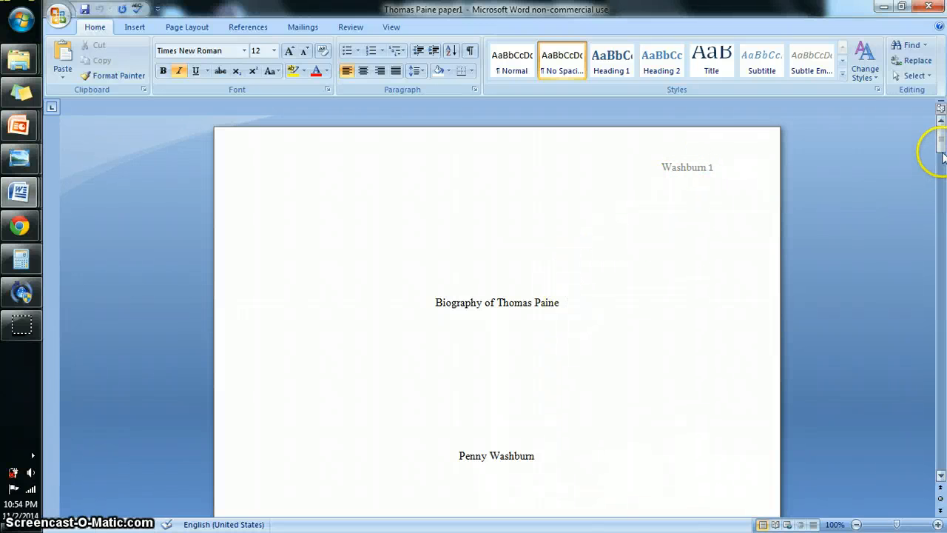
pyautogui.moveTo(942, 151); pyautogui.dragTo(942, 211)
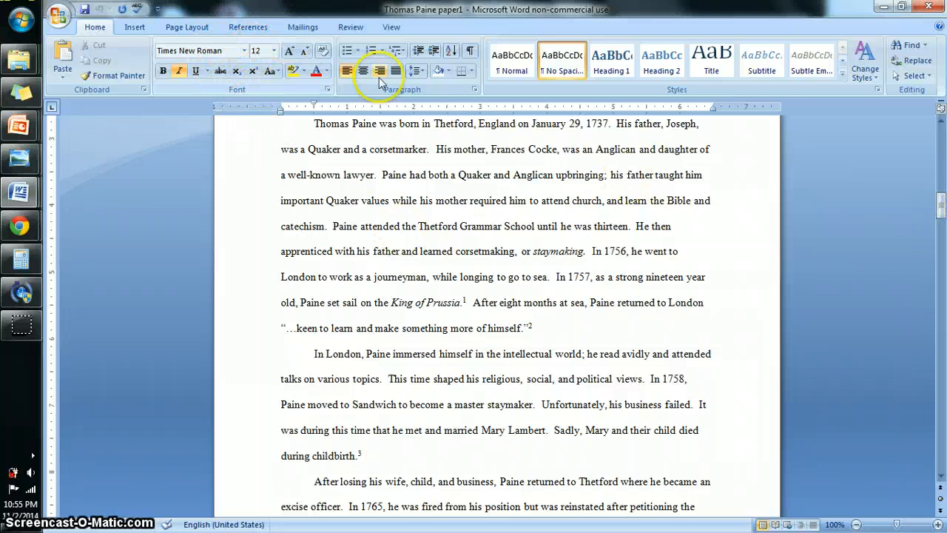
pyautogui.click(417, 71)
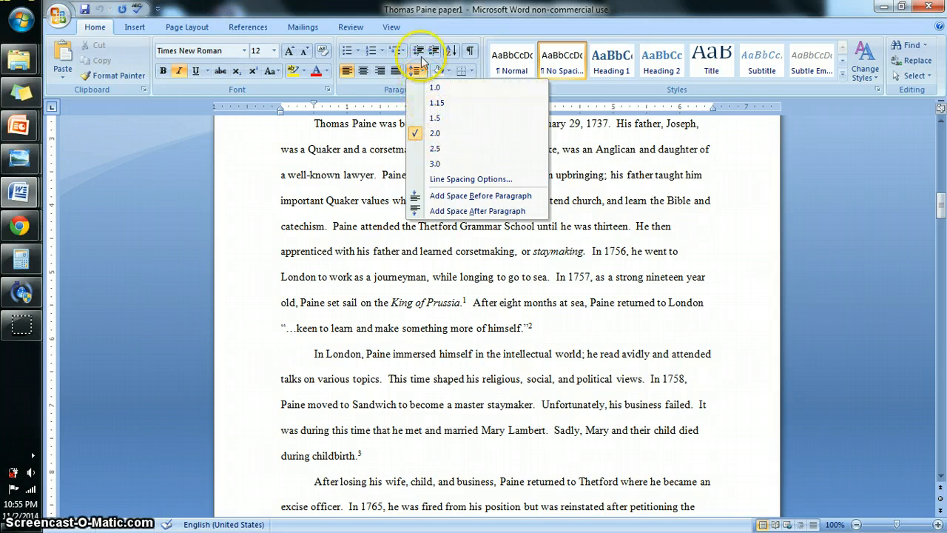
pyautogui.click(425, 77)
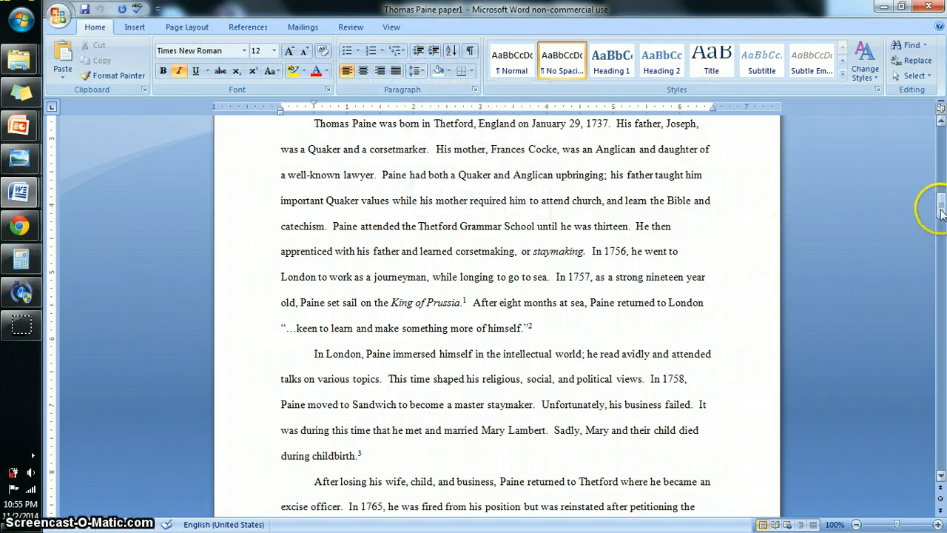
pyautogui.moveTo(937, 202); pyautogui.dragTo(941, 245)
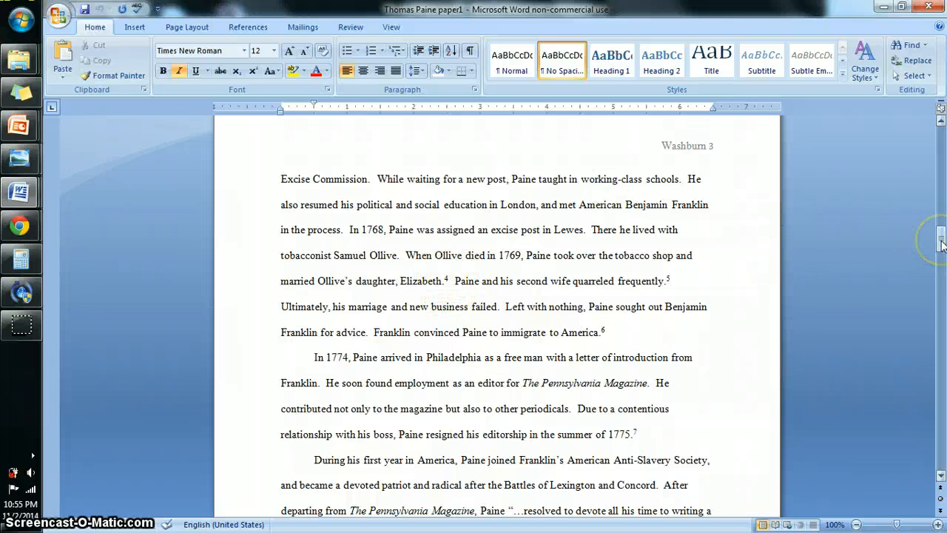
pyautogui.moveTo(941, 246); pyautogui.dragTo(941, 391)
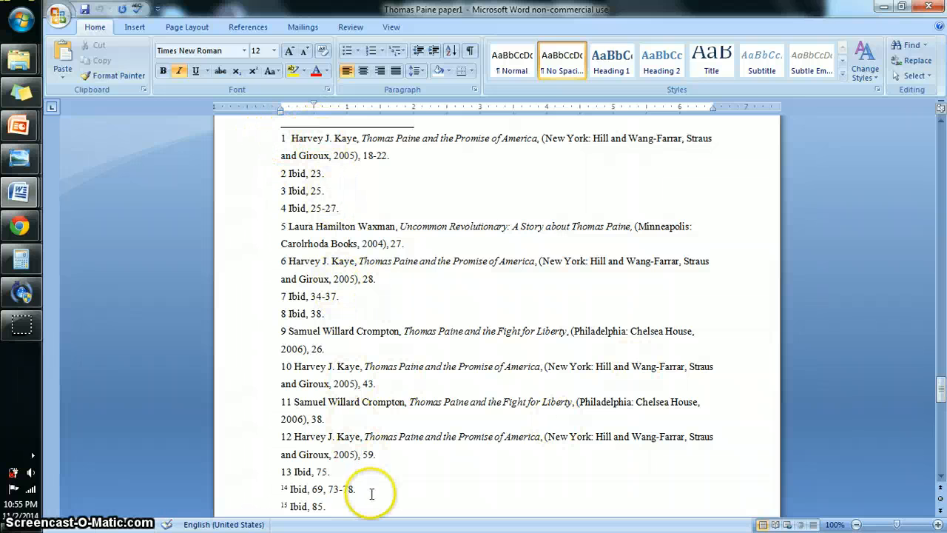
pyautogui.moveTo(939, 381); pyautogui.dragTo(927, 121)
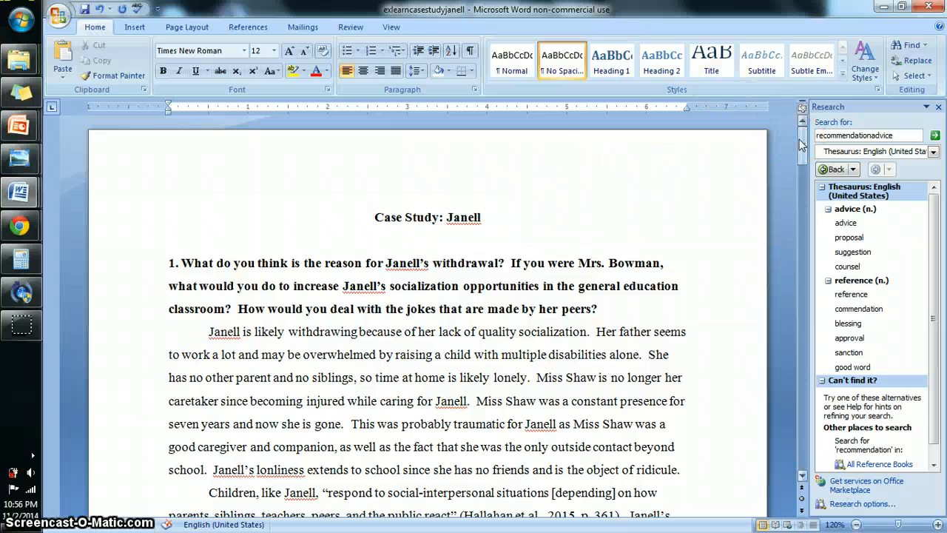
# Start the spelling and grammar check in the case study, ignoring the verb use flag once and all instances of the student's possessive name
pyautogui.moveTo(802, 146); pyautogui.dragTo(802, 158)
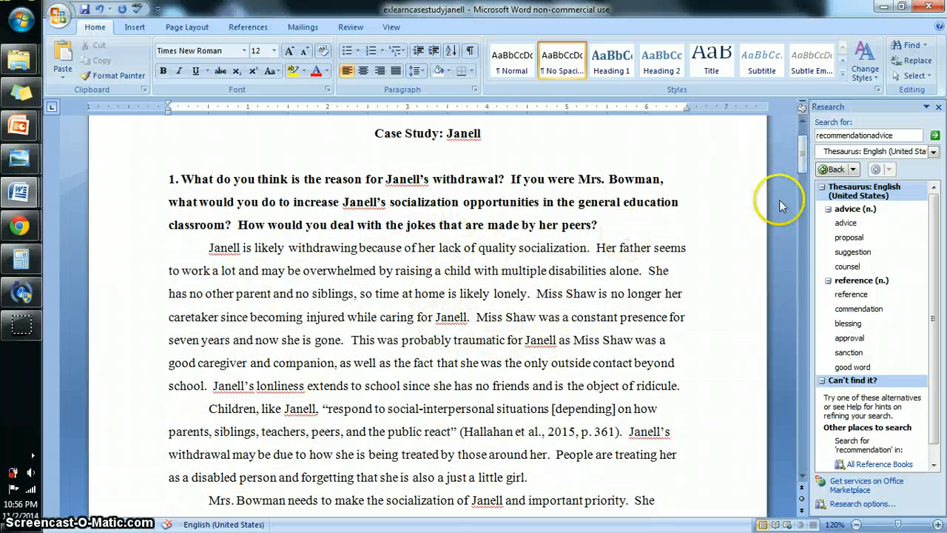
pyautogui.moveTo(804, 152)
pyautogui.mouseDown()
pyautogui.moveTo(812, 225)
pyautogui.moveTo(805, 219)
pyautogui.moveTo(853, 457)
pyautogui.moveTo(821, 318)
pyautogui.moveTo(813, 148)
pyautogui.mouseUp()
pyautogui.click(463, 340)
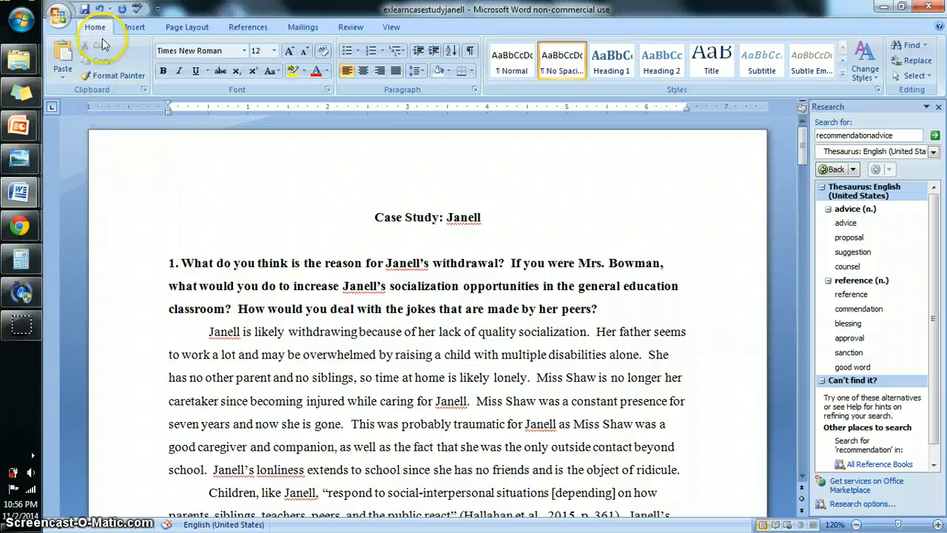
pyautogui.click(139, 8)
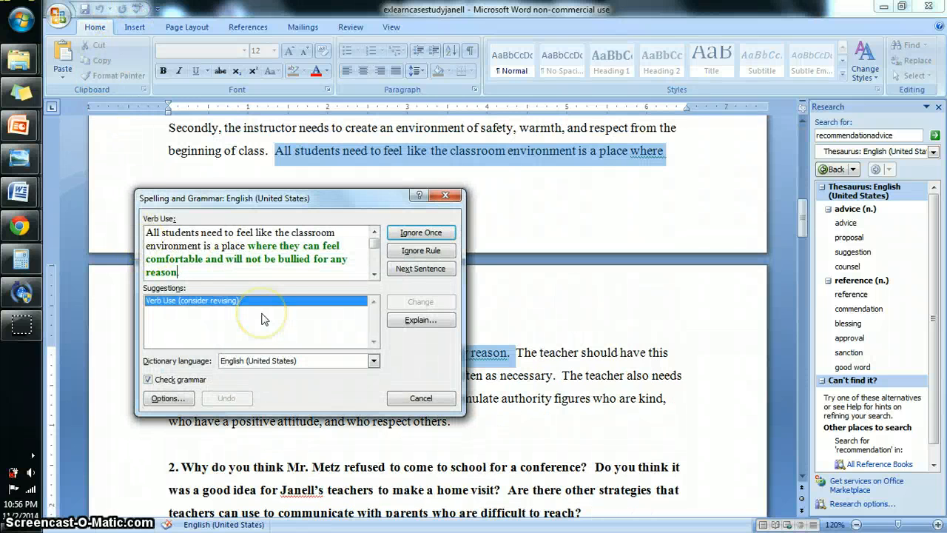
pyautogui.click(296, 258)
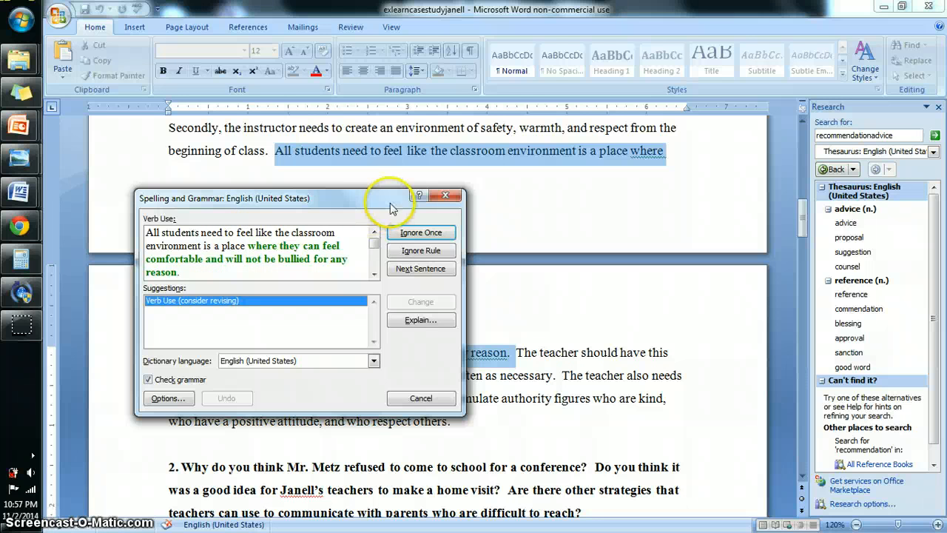
pyautogui.click(414, 233)
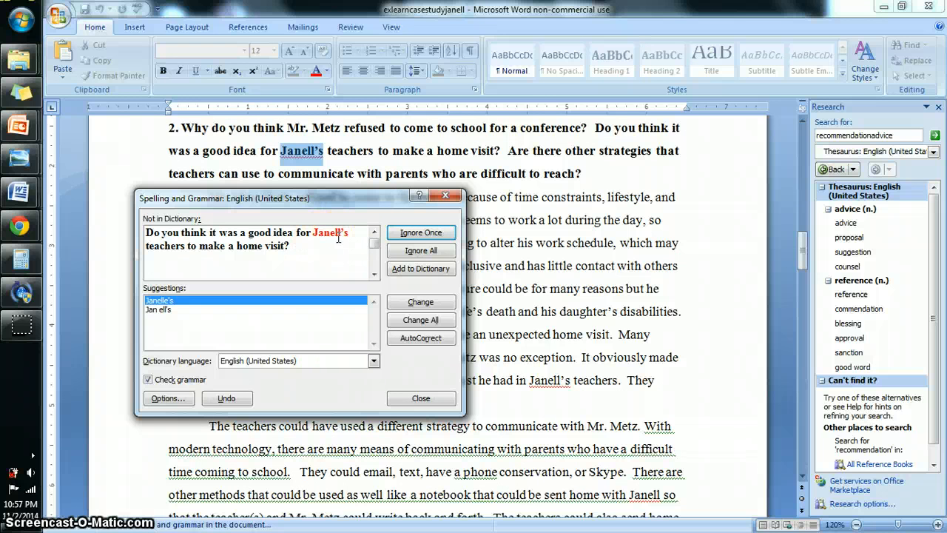
pyautogui.click(405, 252)
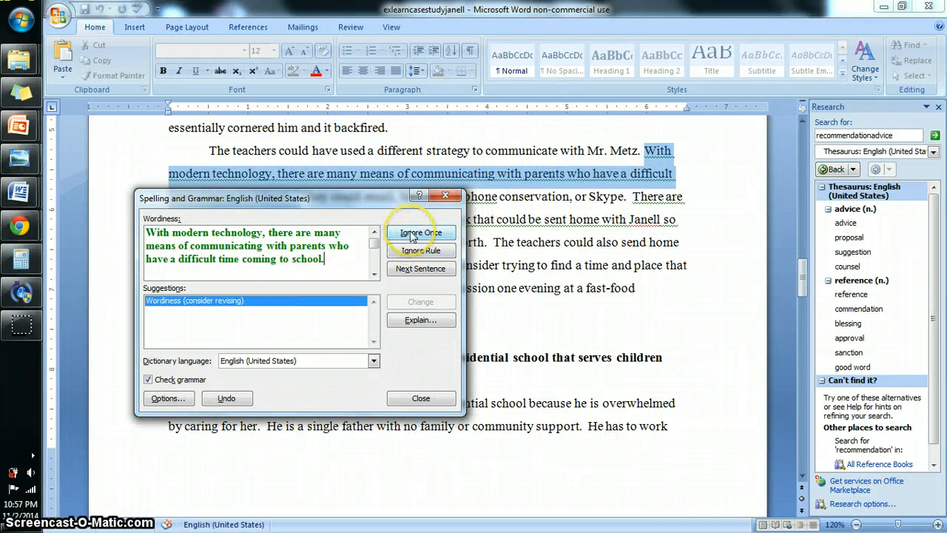
# Ignore the wordiness, number agreement and comma flags once and the student's name throughout, and end the check at "and also"
pyautogui.click(413, 234)
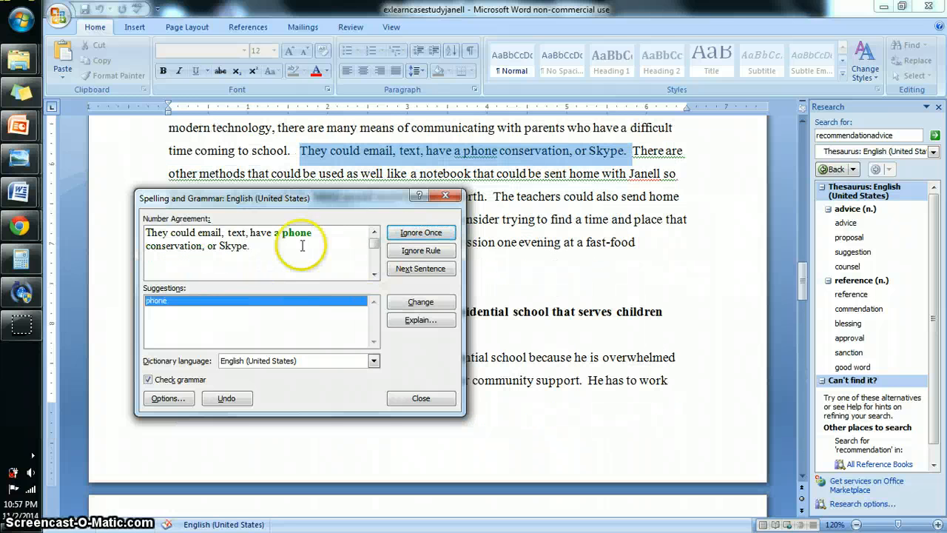
pyautogui.click(418, 233)
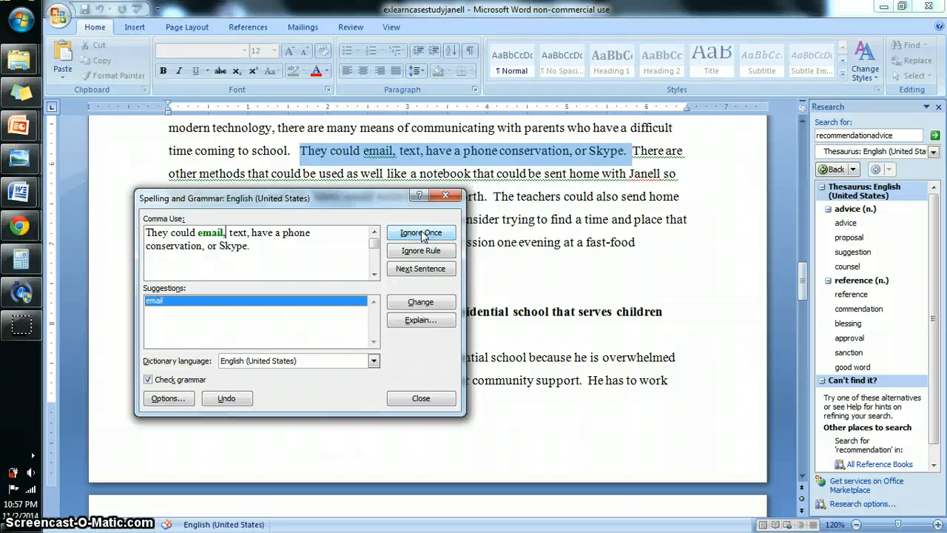
pyautogui.click(422, 233)
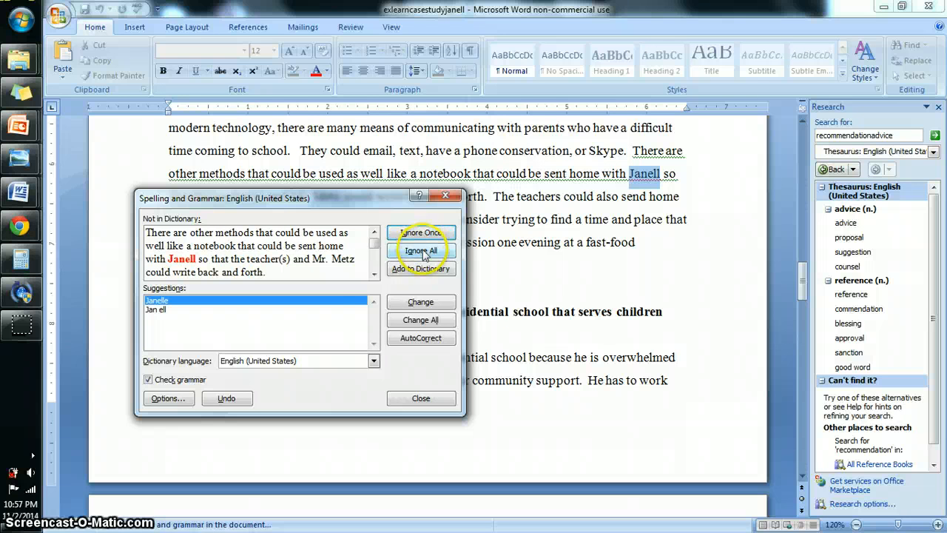
pyautogui.click(423, 252)
pyautogui.click(407, 234)
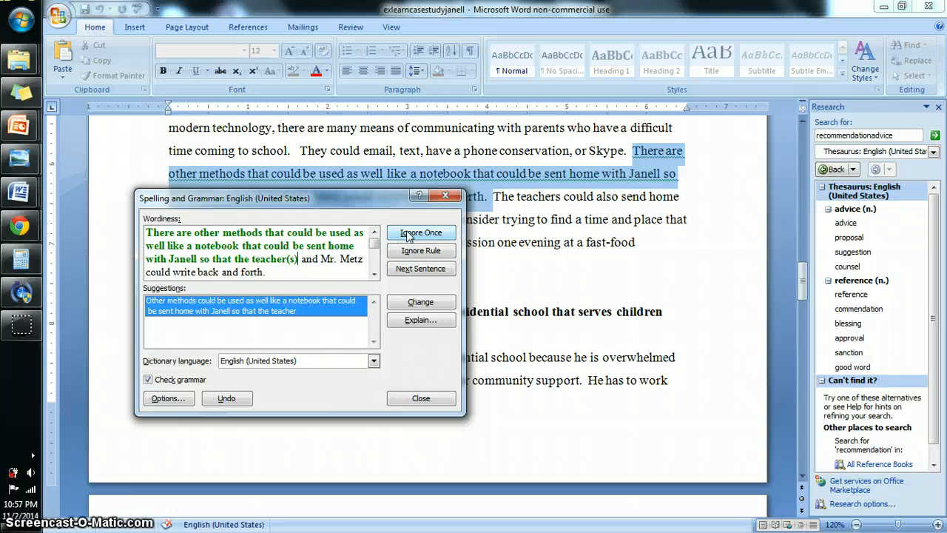
pyautogui.click(407, 234)
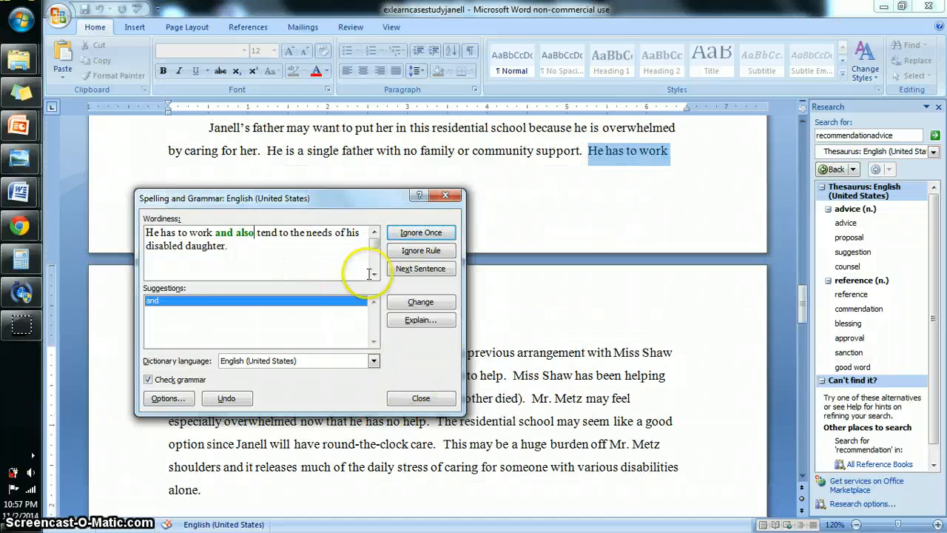
pyautogui.click(421, 398)
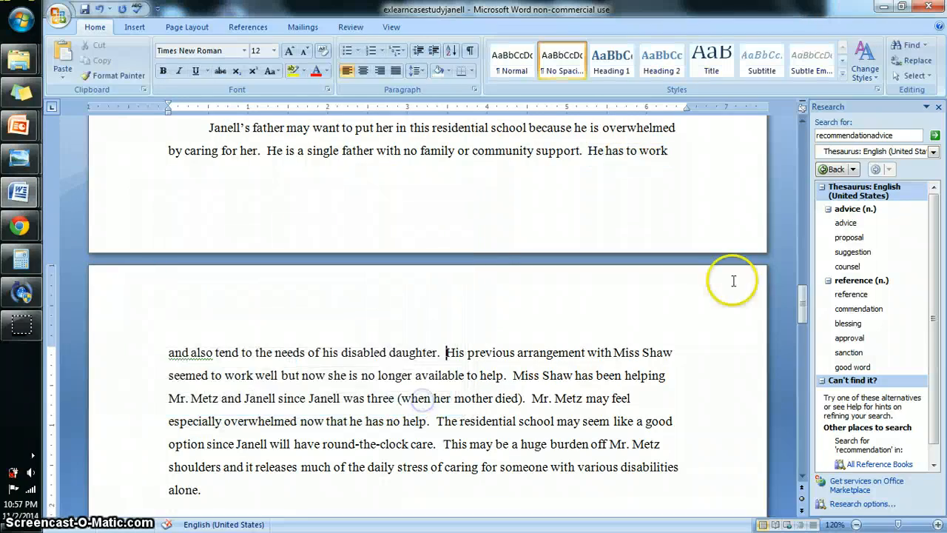
# Return to the start of the case study and save the document
pyautogui.moveTo(806, 299); pyautogui.dragTo(783, 137)
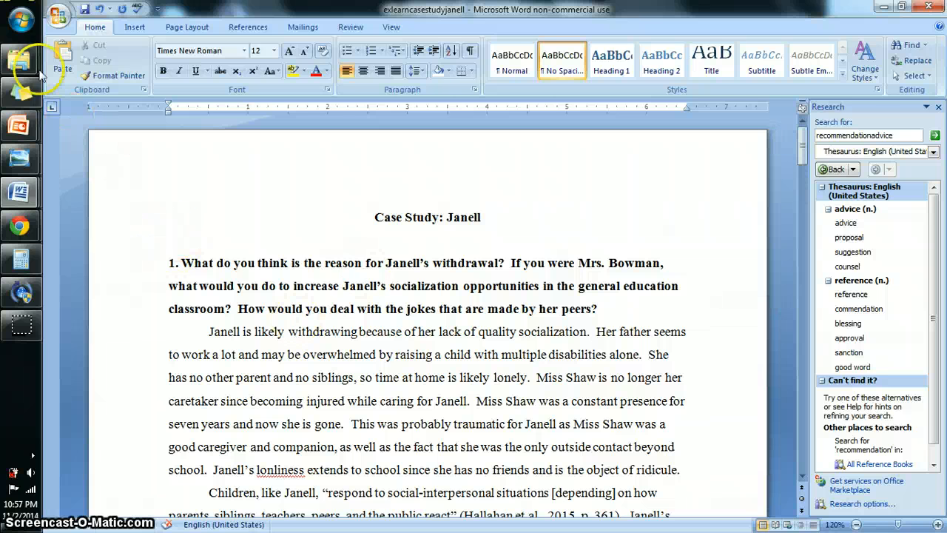
pyautogui.click(85, 10)
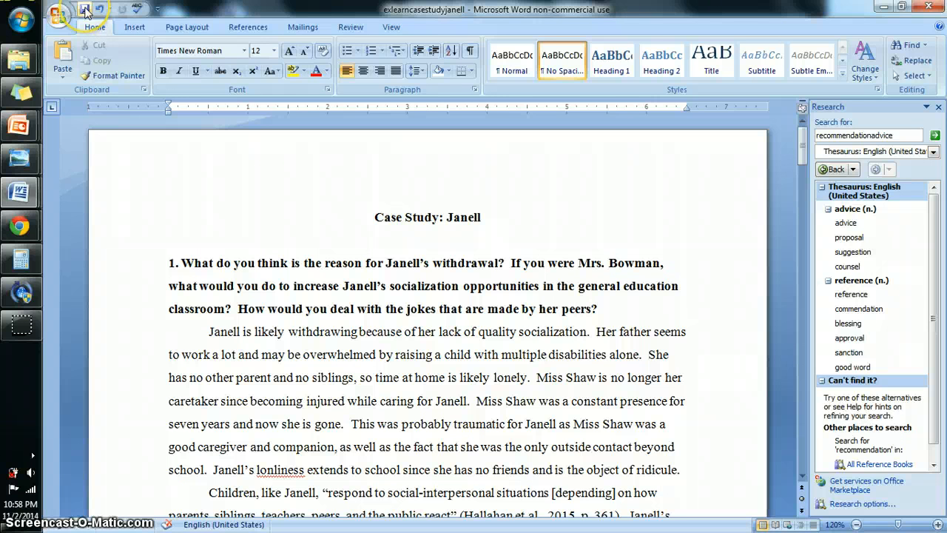
pyautogui.click(85, 11)
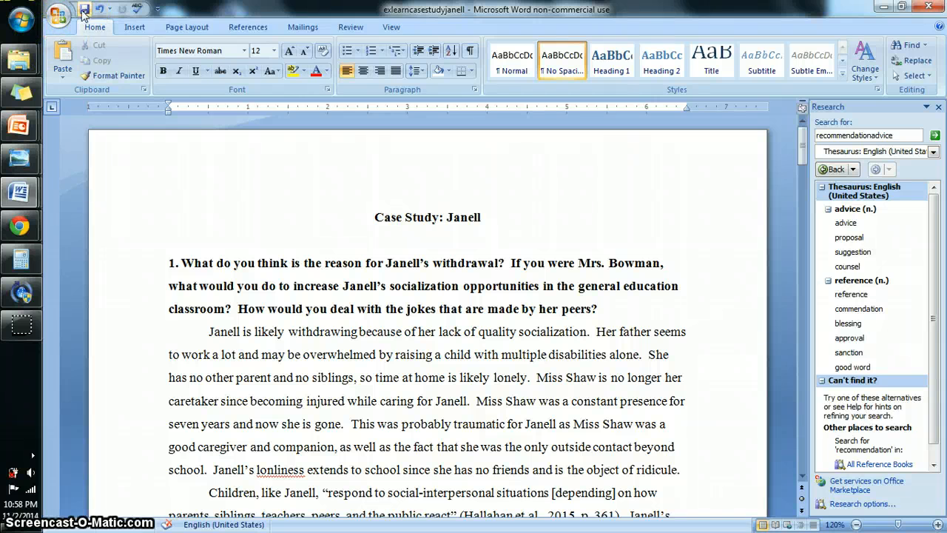
# Use Save As to save the case study in the Documents library as a Word Document, re-entering its existing file name
pyautogui.click(56, 21)
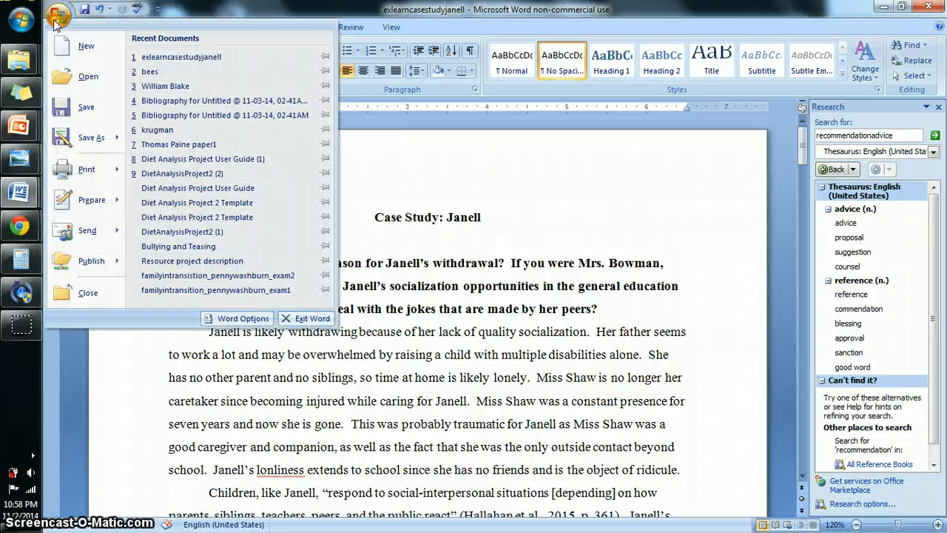
pyautogui.click(65, 68)
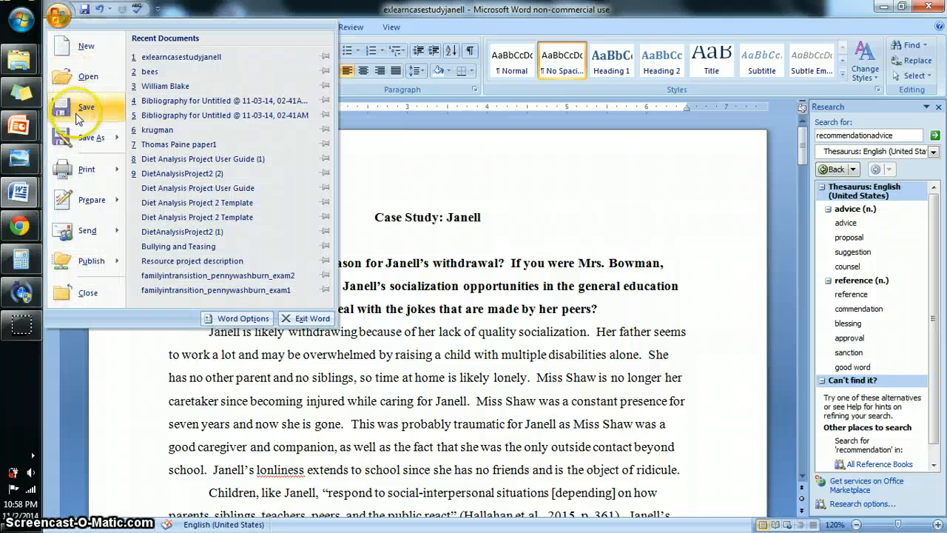
pyautogui.click(94, 140)
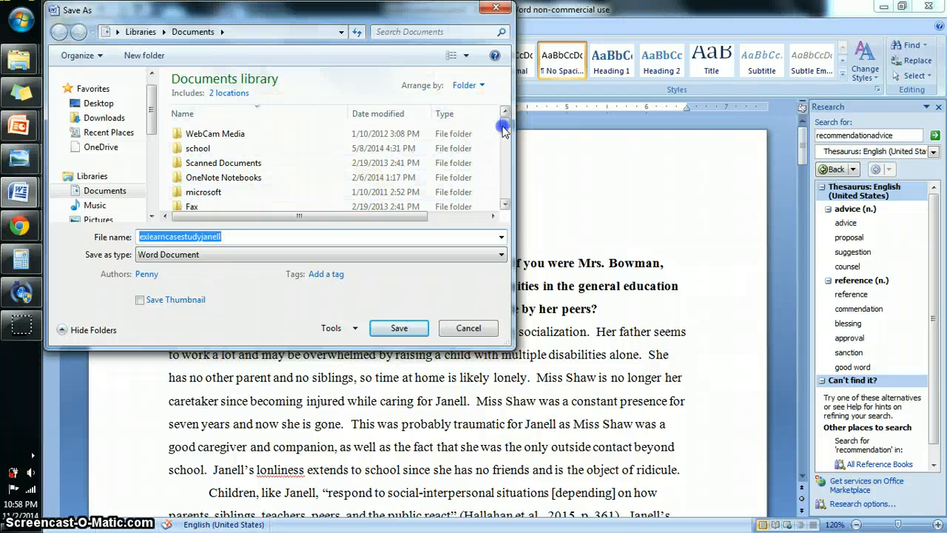
pyautogui.moveTo(504, 124)
pyautogui.mouseDown()
pyautogui.moveTo(511, 203)
pyautogui.moveTo(499, 119)
pyautogui.mouseUp()
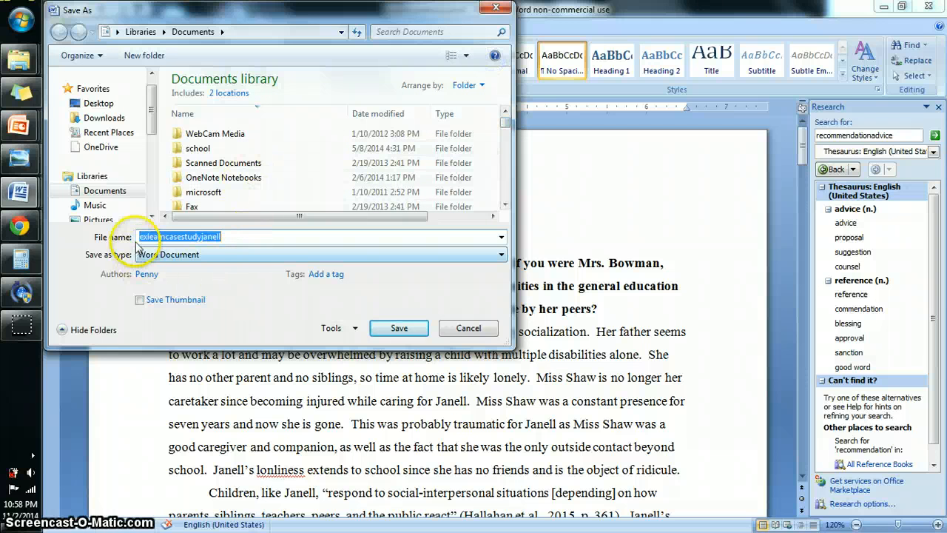
pyautogui.click(236, 237)
pyautogui.press('BackSpace')
pyautogui.press('BackSpace')
pyautogui.press('BackSpace')
pyautogui.press('BackSpace')
pyautogui.press('BackSpace')
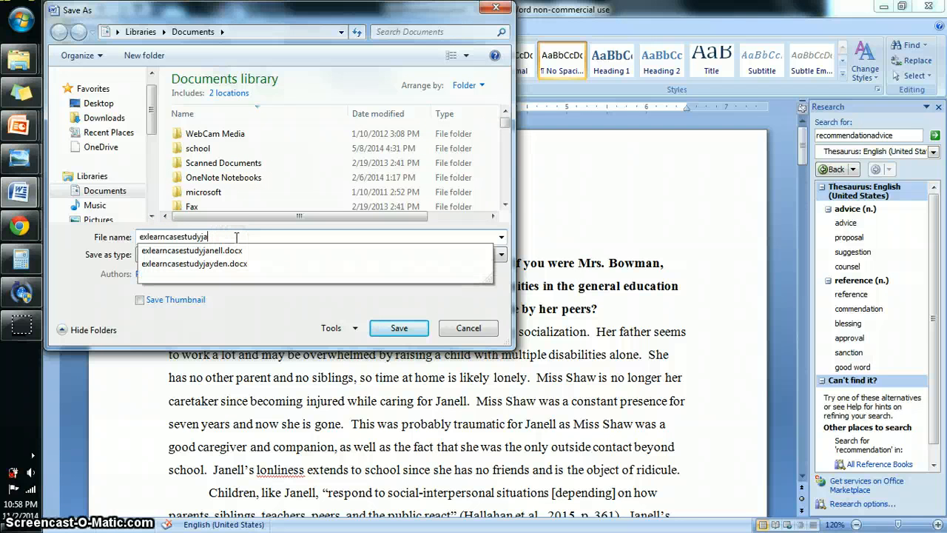
pyautogui.press('BackSpace')
pyautogui.write('janell')
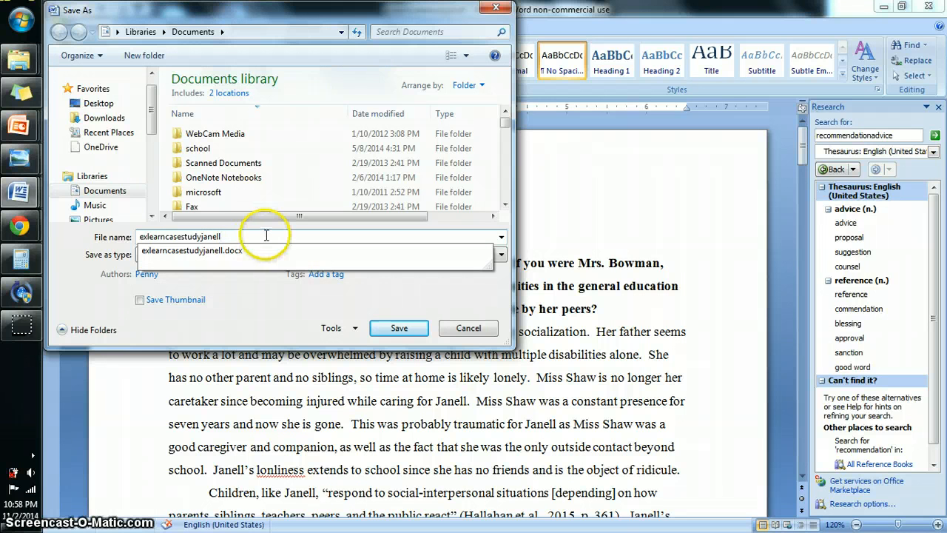
pyautogui.click(460, 294)
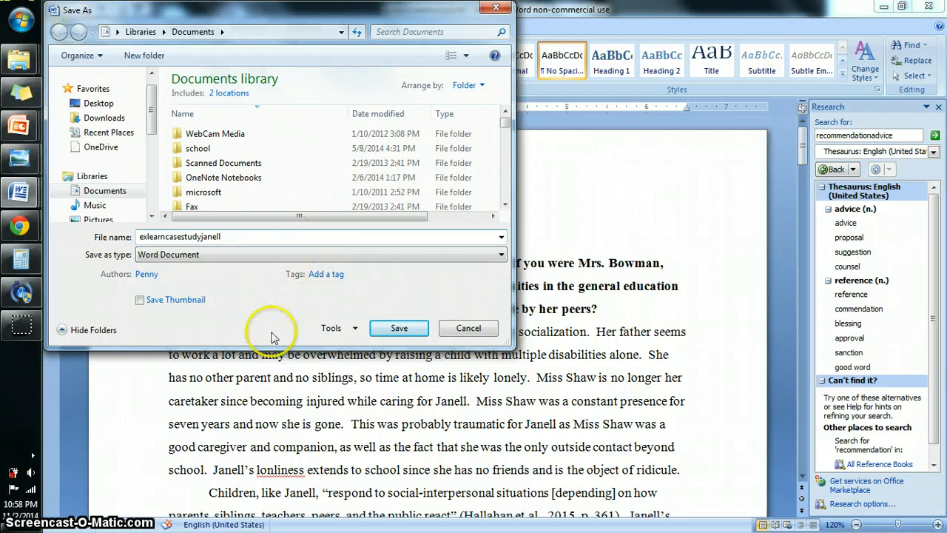
pyautogui.click(390, 331)
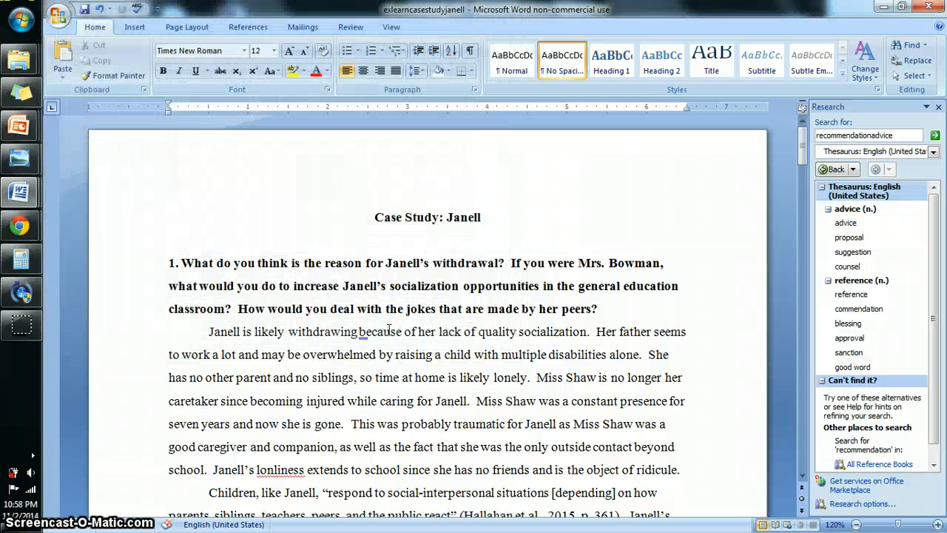
# Review the file formats offered for saving a copy, including PDF or XPS, and leave without saving one
pyautogui.click(51, 10)
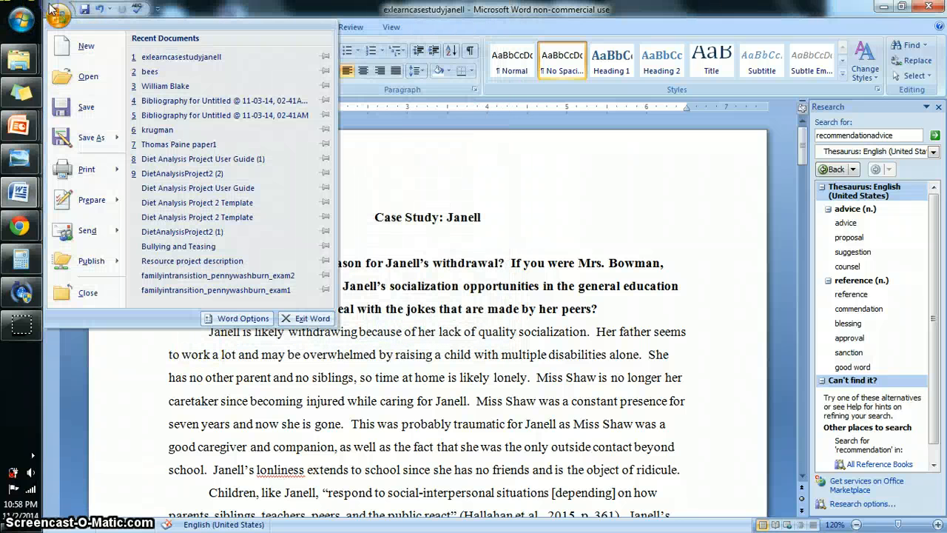
pyautogui.moveTo(95, 150)
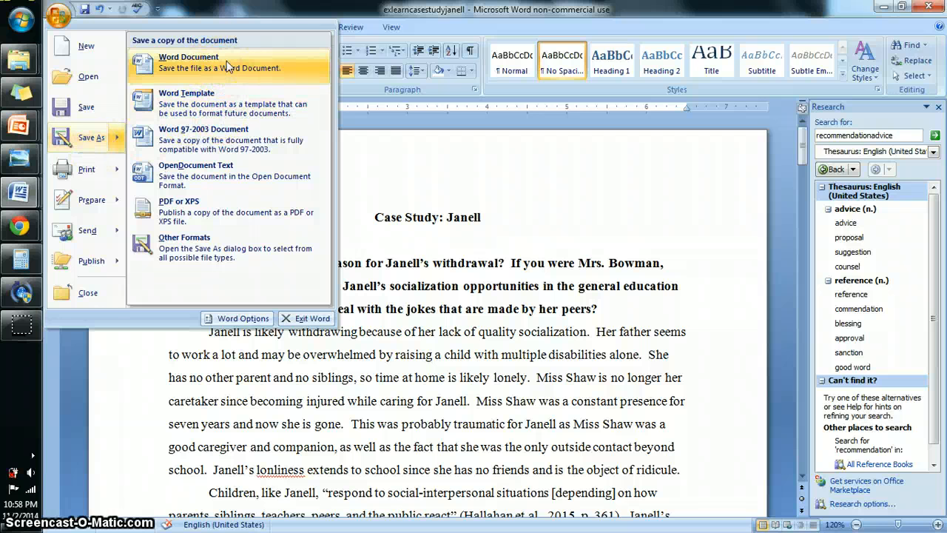
pyautogui.click(225, 206)
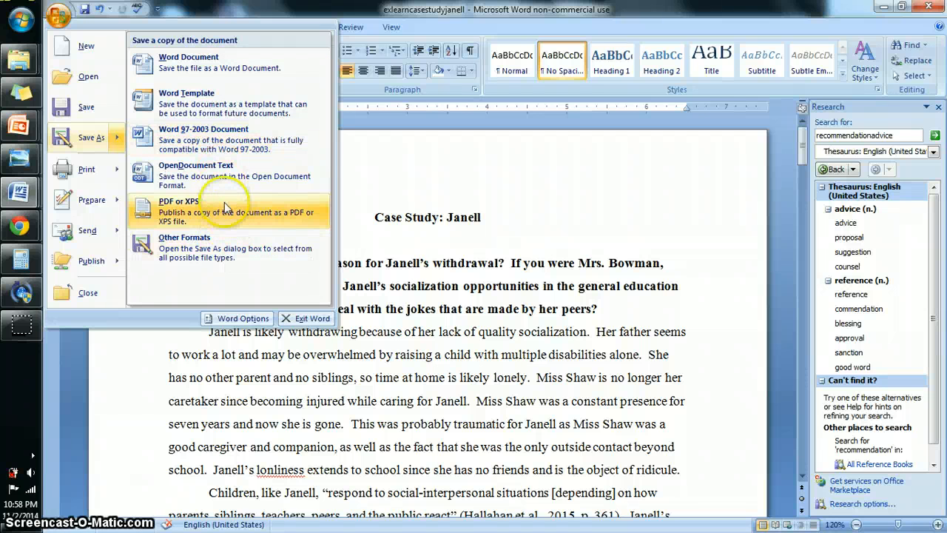
pyautogui.click(390, 154)
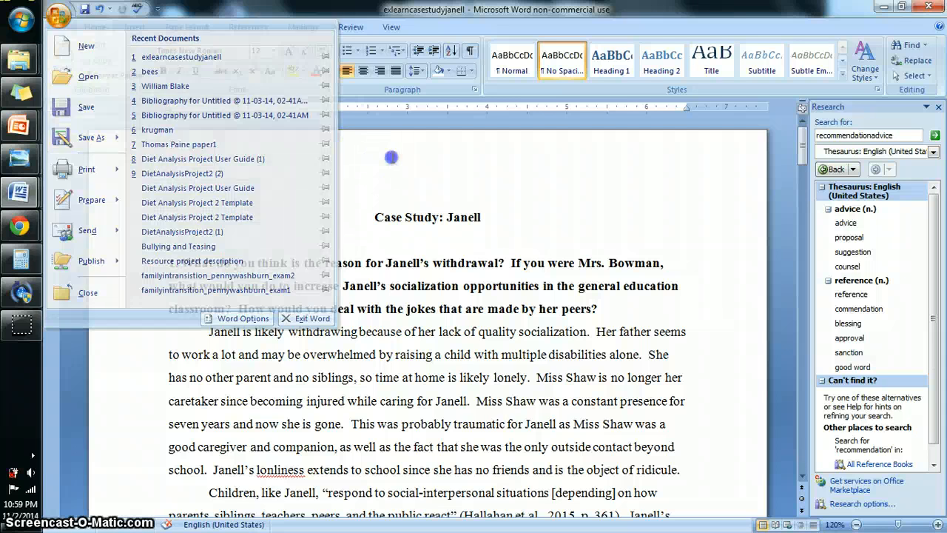
pyautogui.click(177, 234)
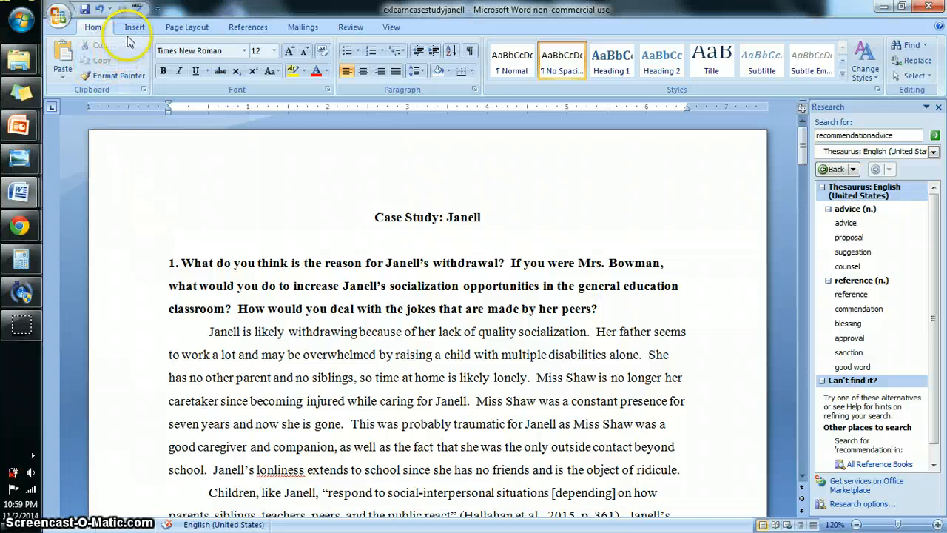
pyautogui.click(373, 215)
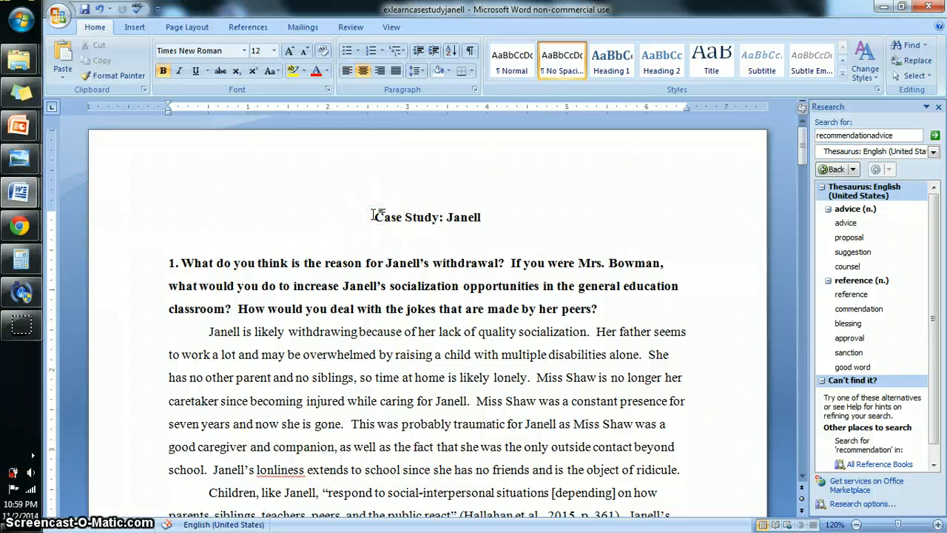
pyautogui.scroll(-5, 809, 390)
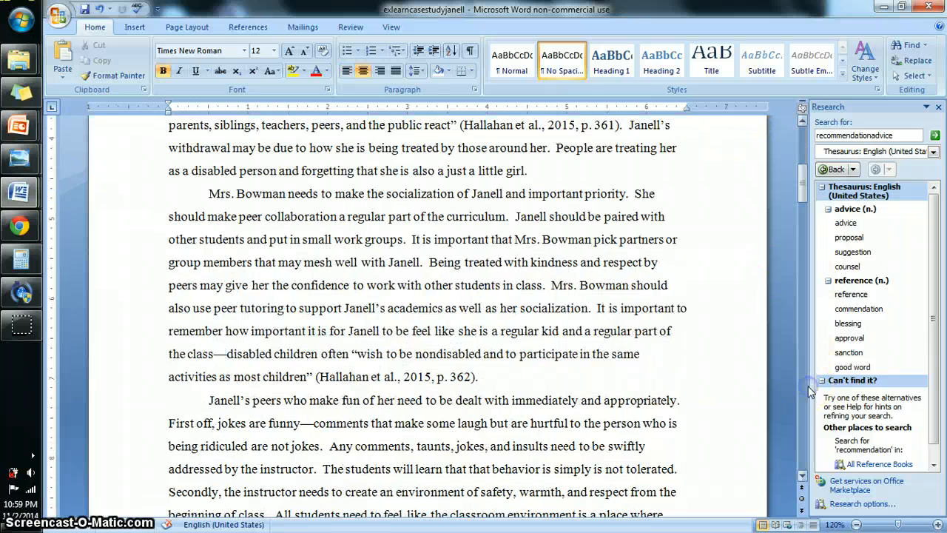
pyautogui.scroll(5, 801, 139)
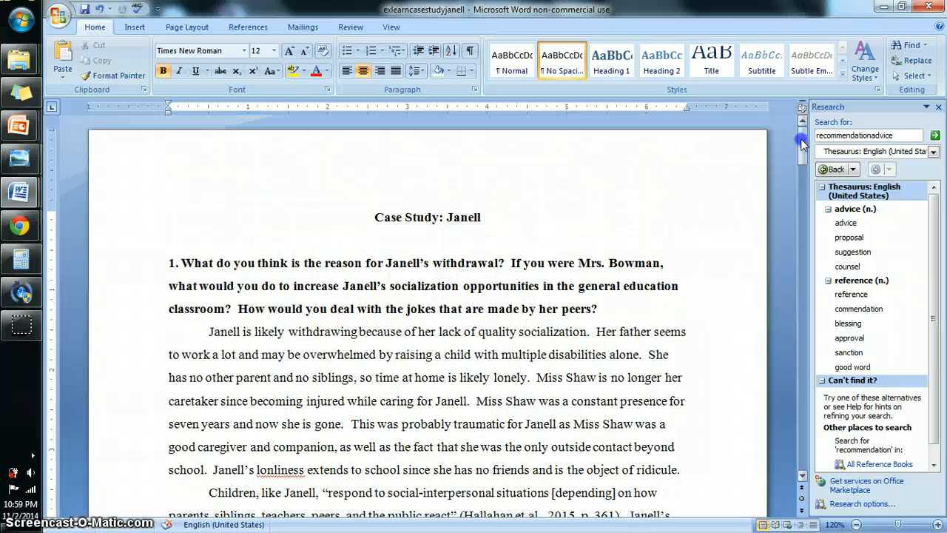